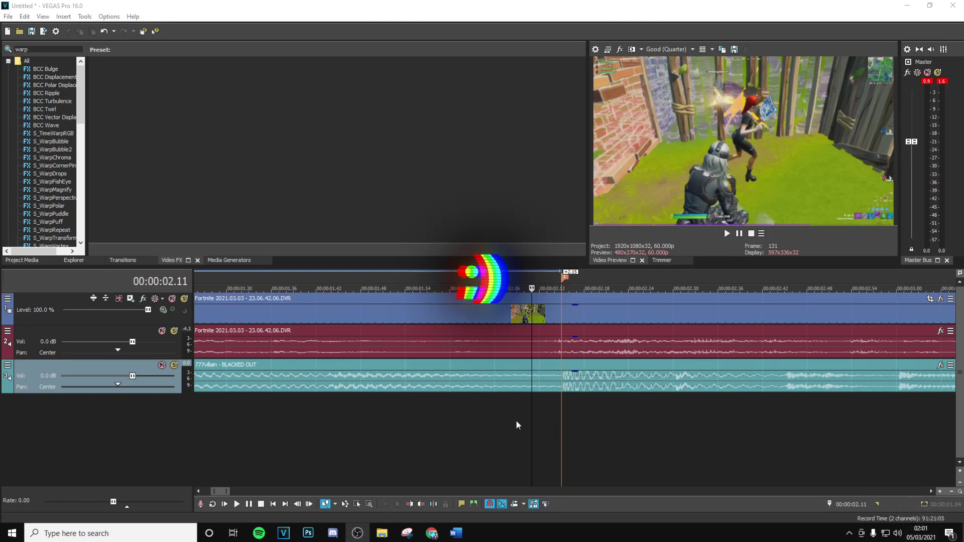
- Snap the edit position to the 00:00:02.15 marker and zoom the timeline around it
left_click(562, 402)
scroll(577, 400, "up", 3)
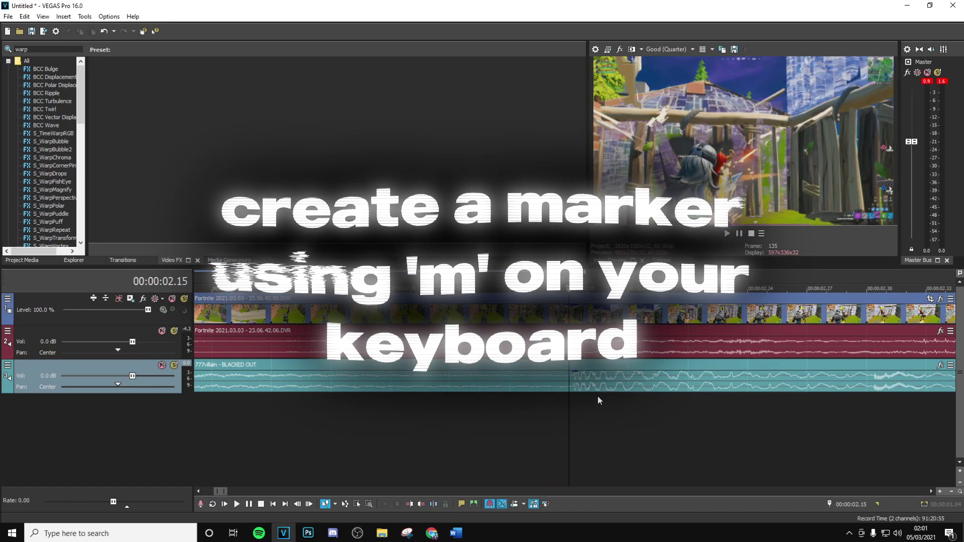
scroll(541, 374, "down", 2)
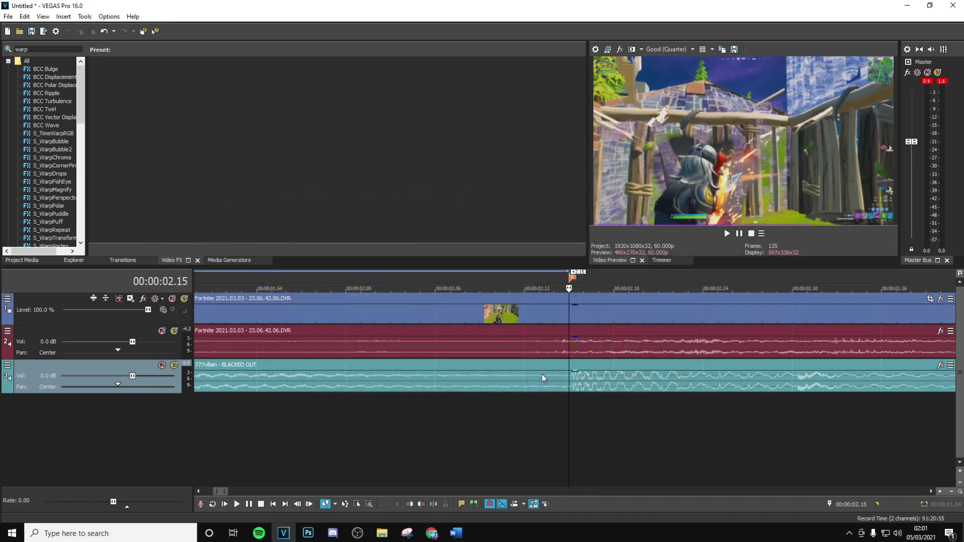
scroll(541, 375, "down", 2)
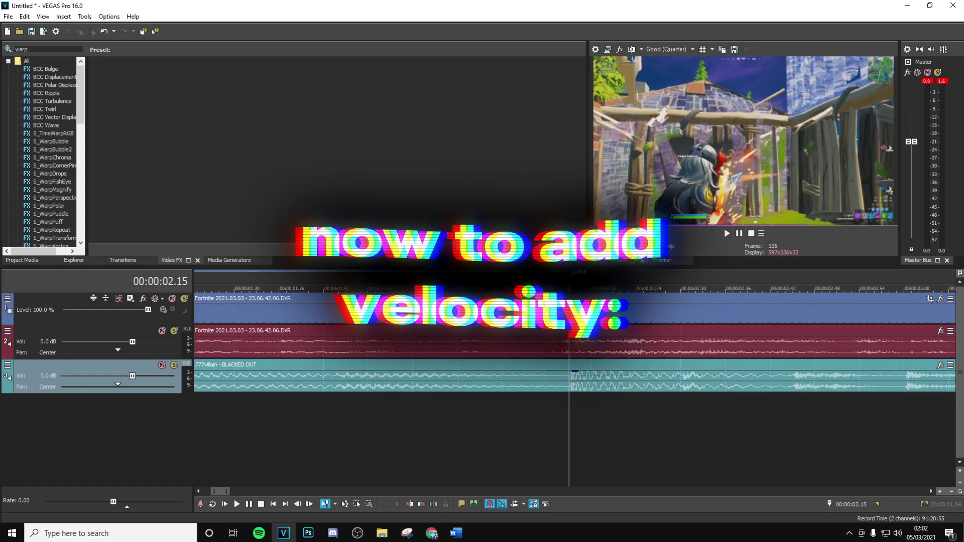
scroll(568, 341, "up", 3)
- Add a Velocity envelope to the Fortnite clip with a point at the 02.15 marker
right_click(583, 312)
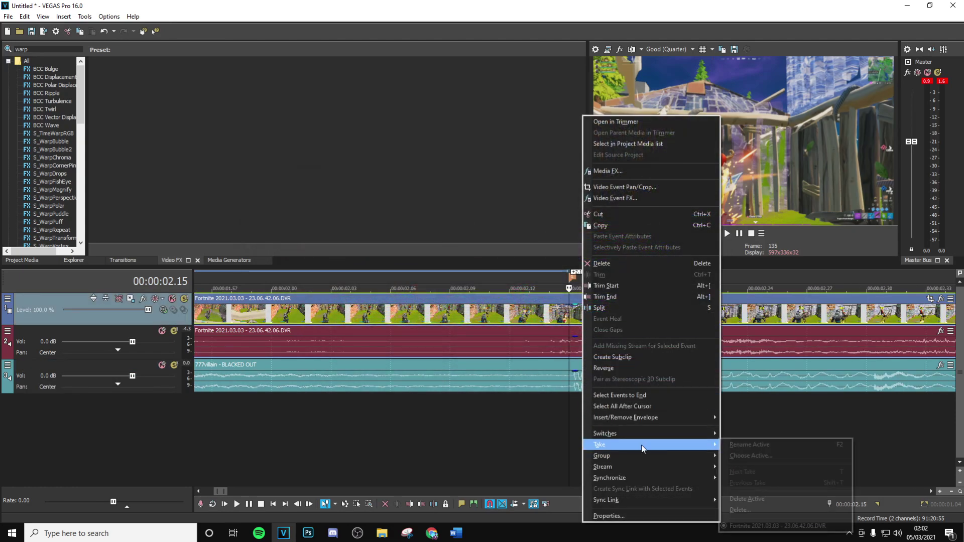
mouse_move(636, 417)
left_click(760, 428)
scroll(583, 342, "up", 3)
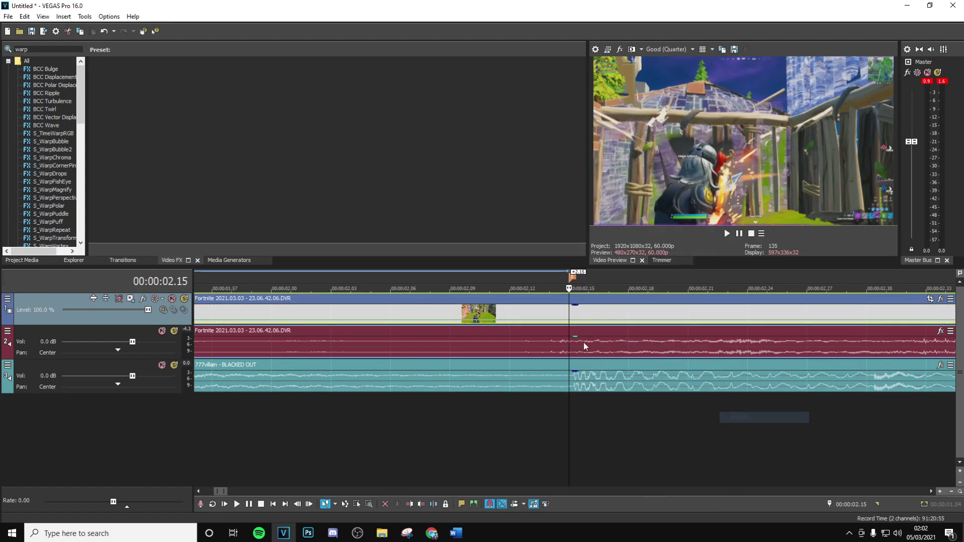
scroll(570, 325, "up", 2)
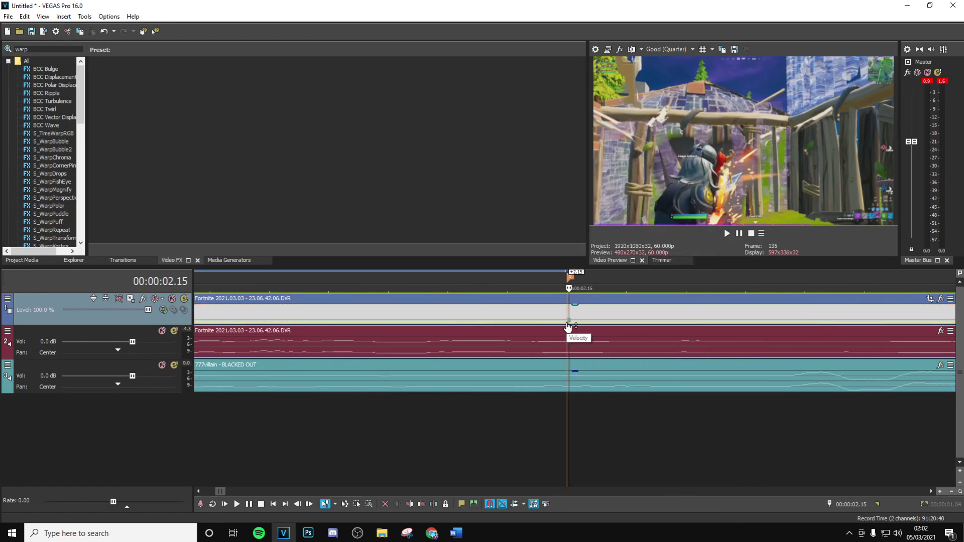
left_click_drag(570, 325, 568, 327)
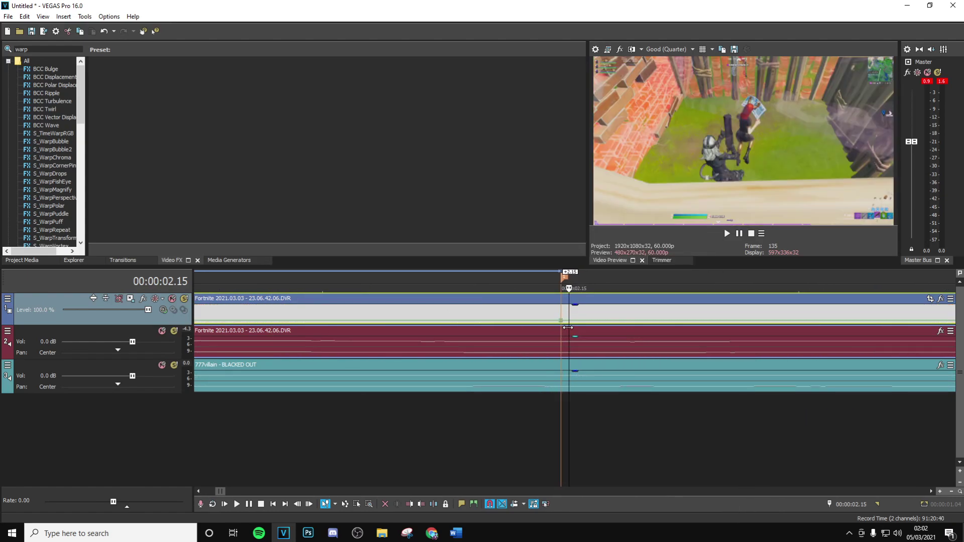
right_click(561, 321)
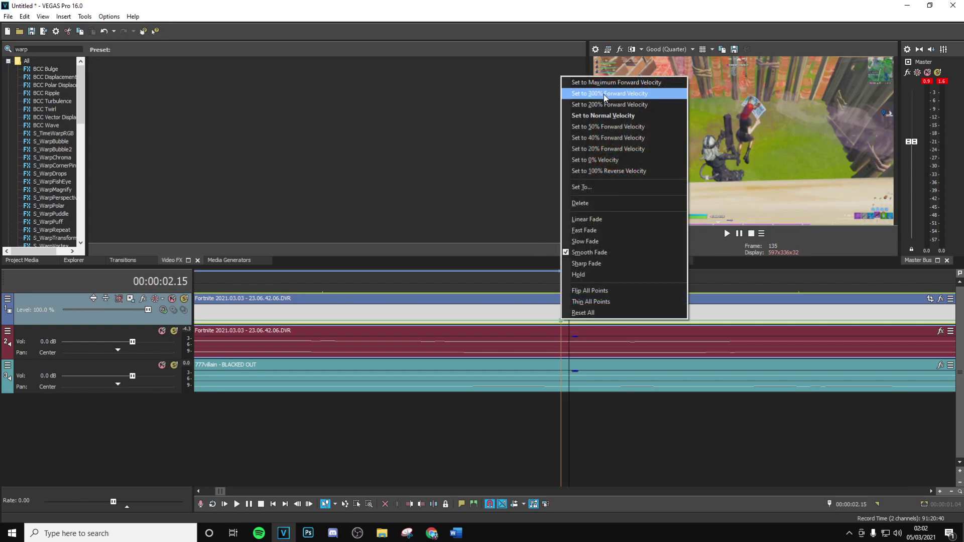
left_click(568, 299)
left_click(562, 308)
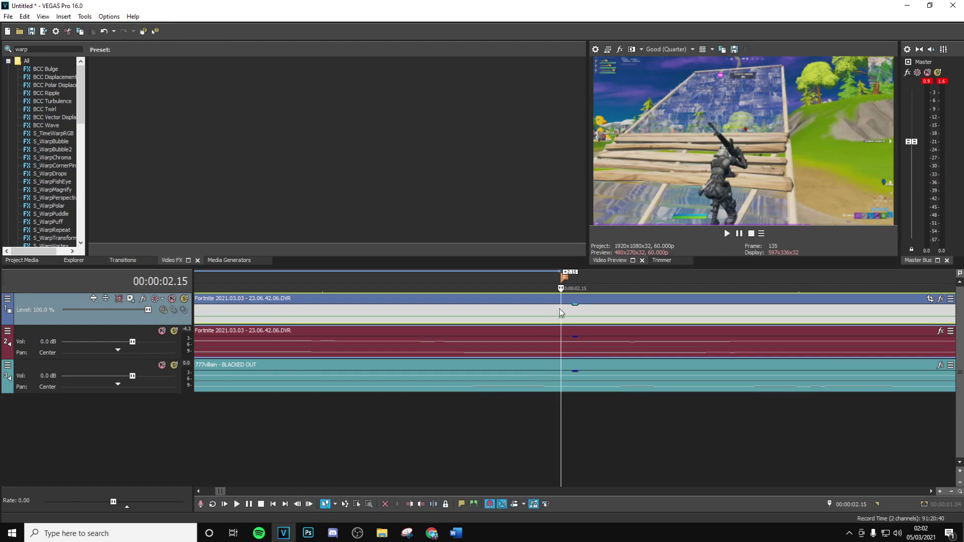
- Reset the earlier velocity point at 02.09 to normal speed
key("j")
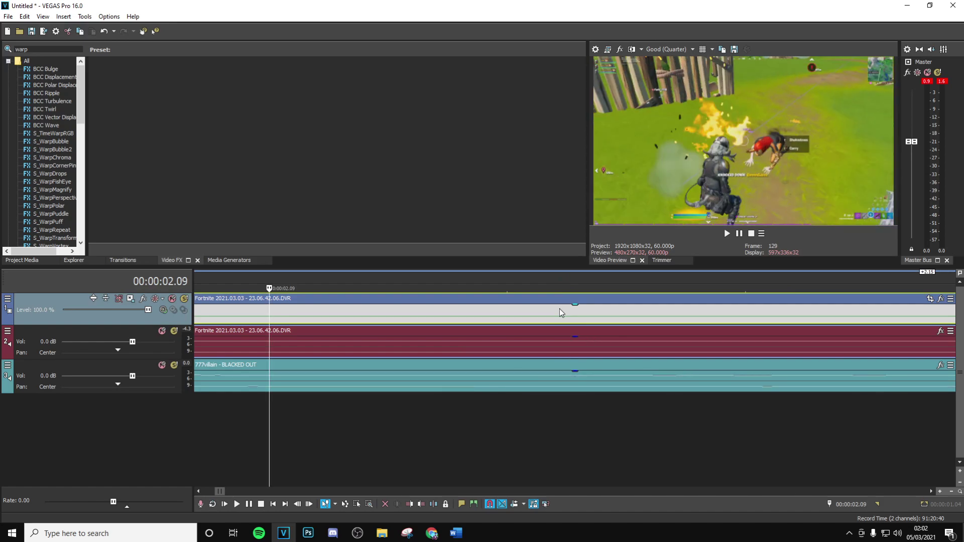
right_click(270, 319)
left_click(311, 112)
scroll(664, 309, "down", 3)
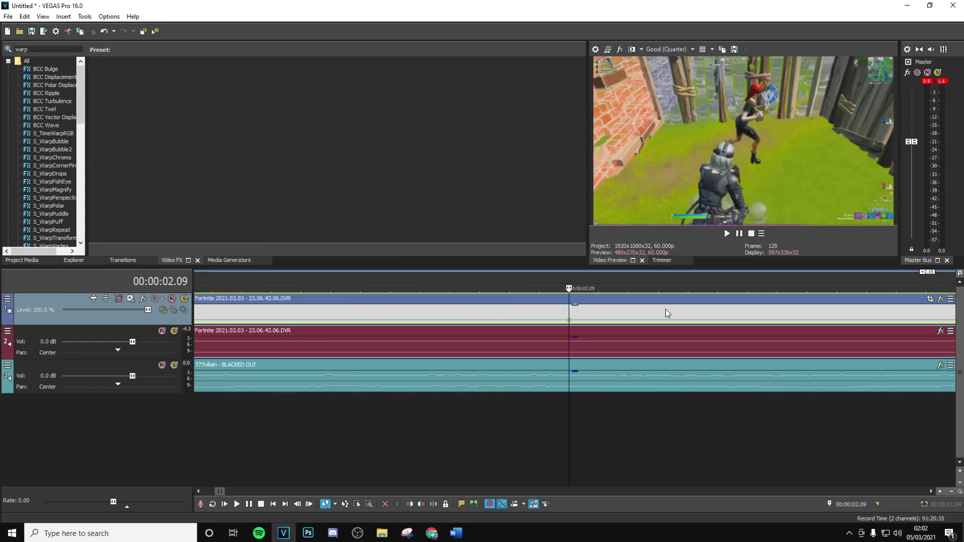
- Add a velocity point at 02.16 set to 50% forward speed
left_click(749, 310)
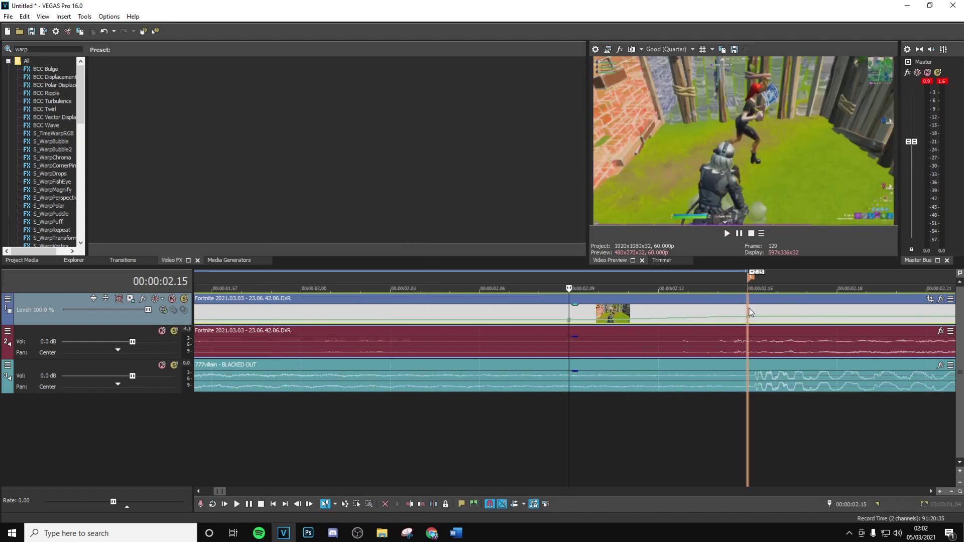
scroll(381, 311, "up", 3)
key("Right")
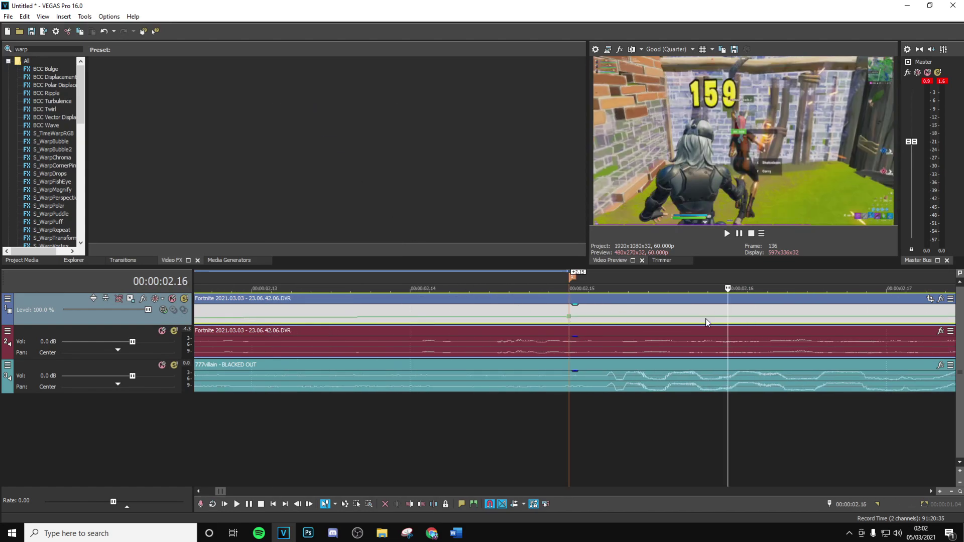
double_click(679, 316)
right_click(679, 316)
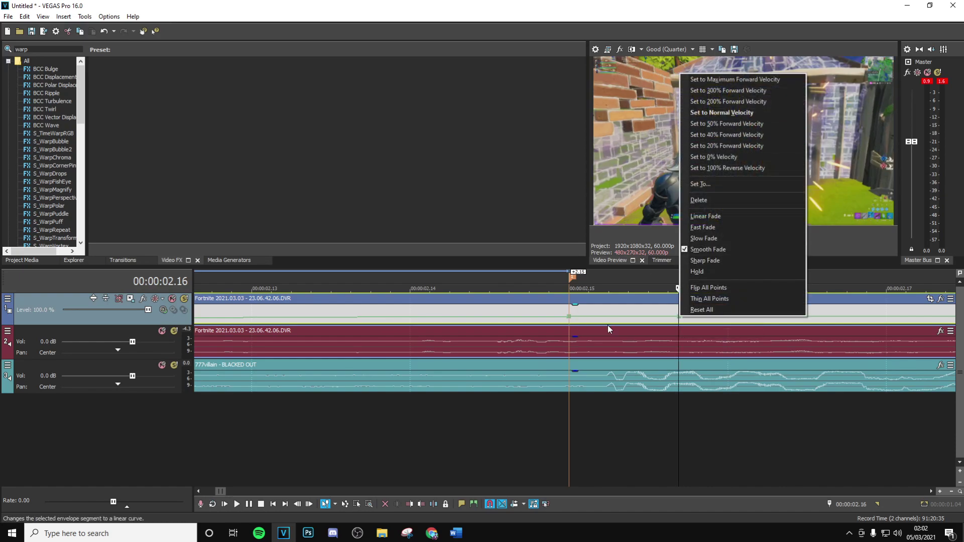
left_click(713, 127)
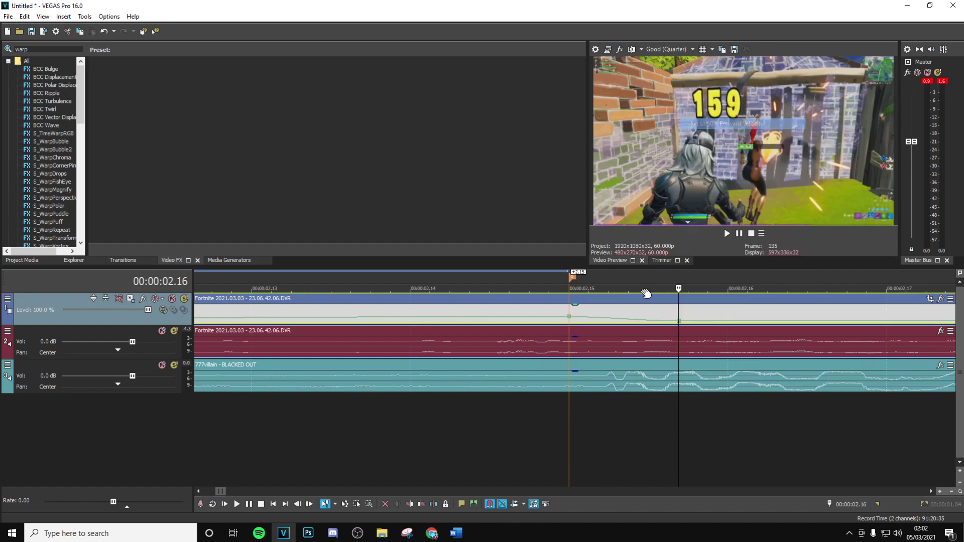
- Preview the slowdown from the 02.15 point and park the cursor at 02.14
left_click(566, 313)
key("Right")
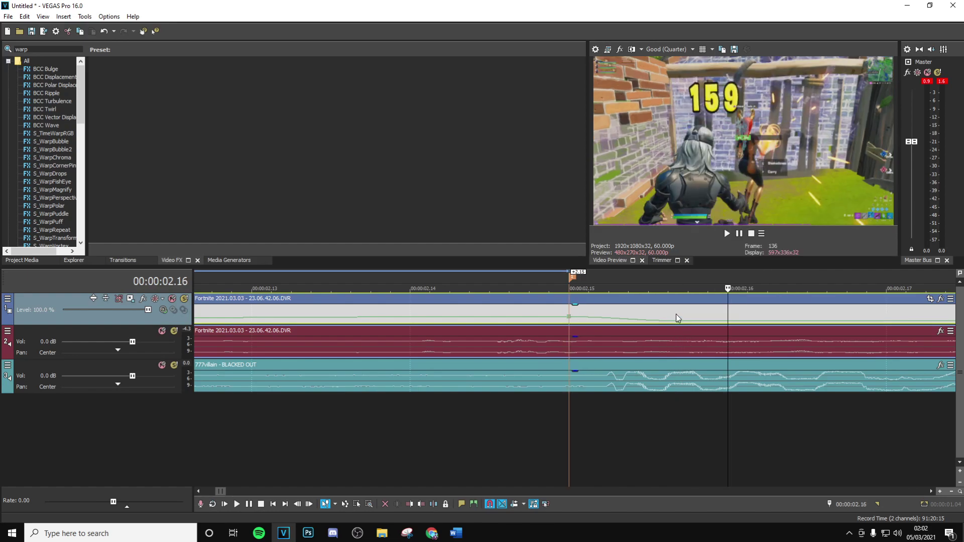
scroll(585, 422, "down", 3)
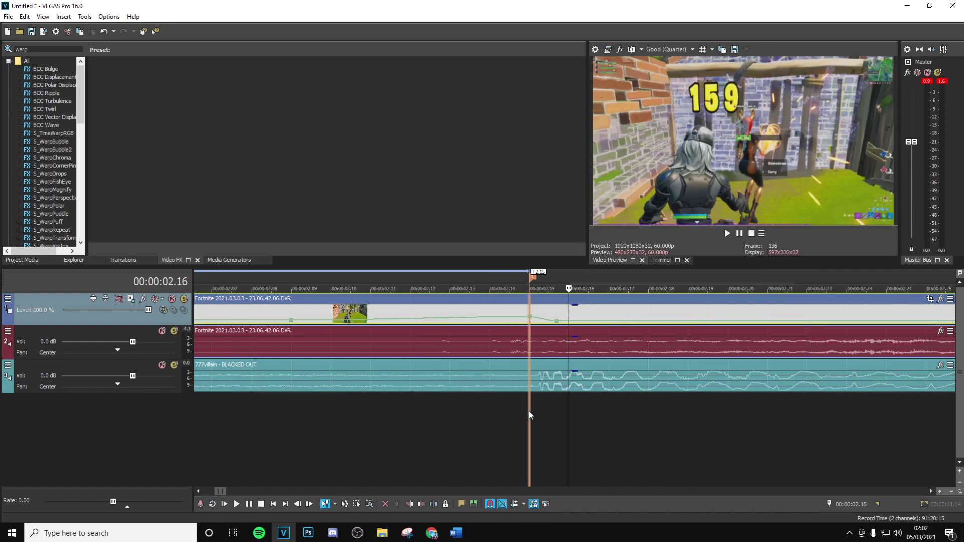
scroll(529, 412, "up", 2)
key("Left")
key("Left")
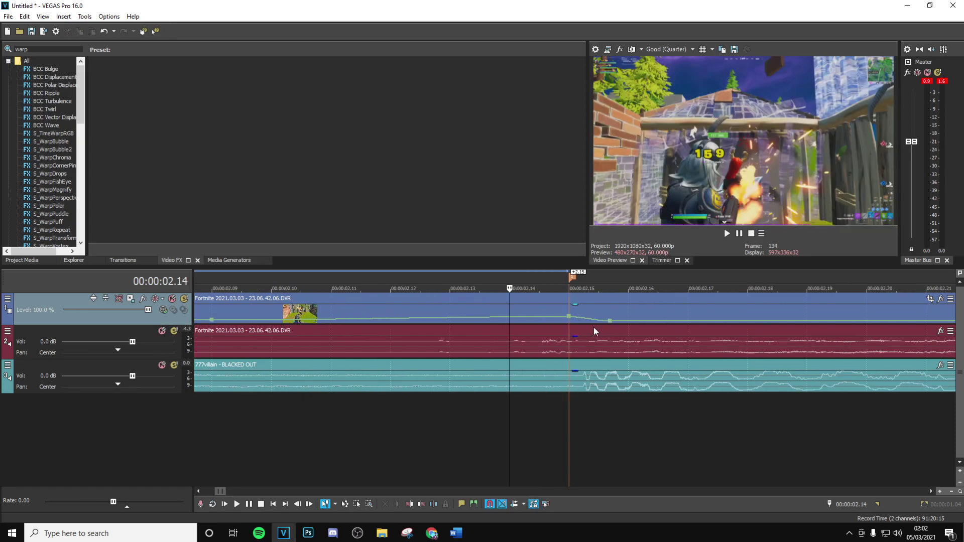
- Split the Fortnite clip at 00:00:02.14
right_click(680, 313)
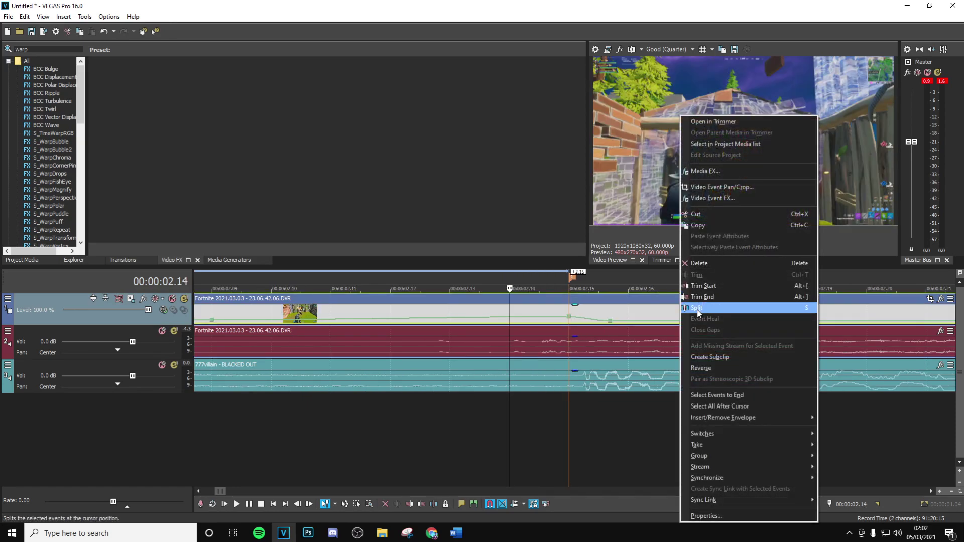
left_click(698, 311)
scroll(646, 329, "down", 1)
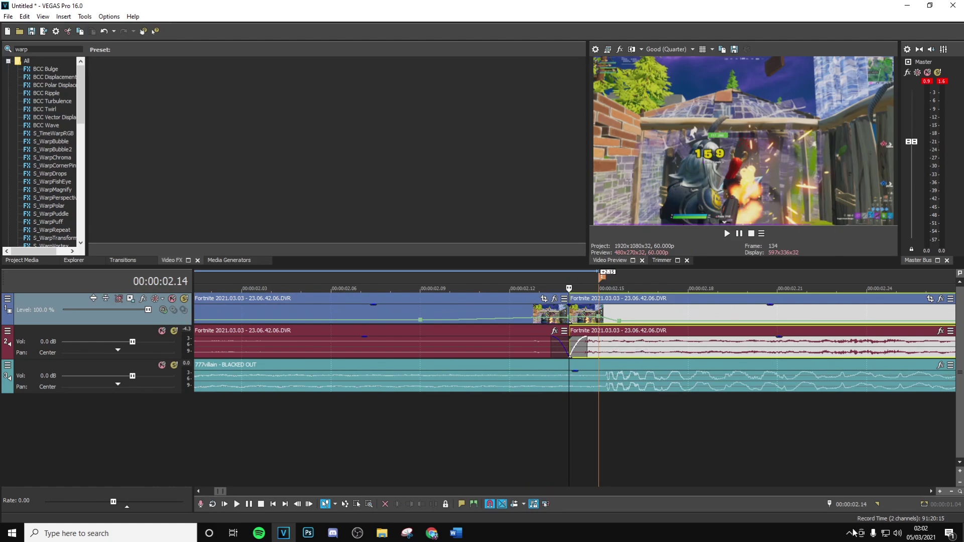
- Move the edit position 30 frames back to 00:00:01.44 and select that clip section
left_click(853, 504)
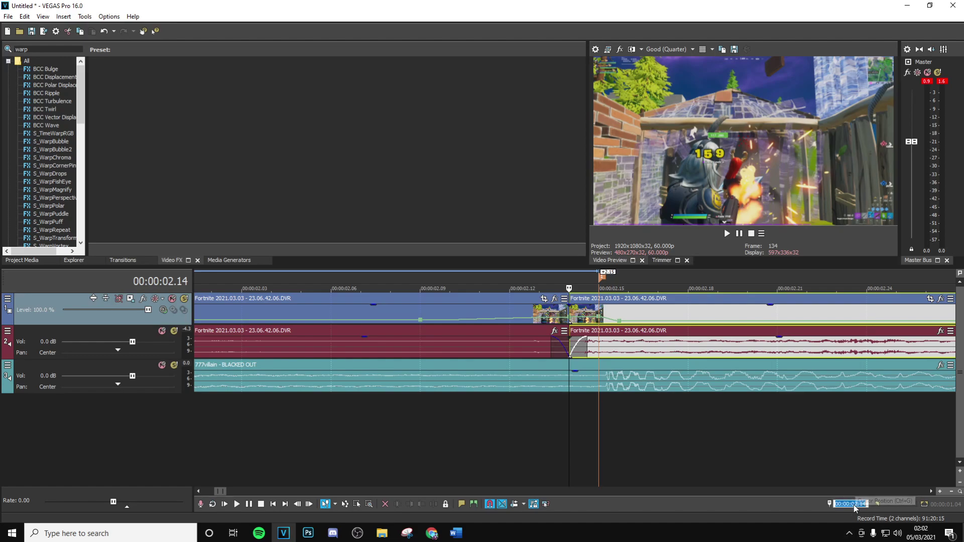
type("-30")
key("Return")
scroll(555, 351, "down", 3)
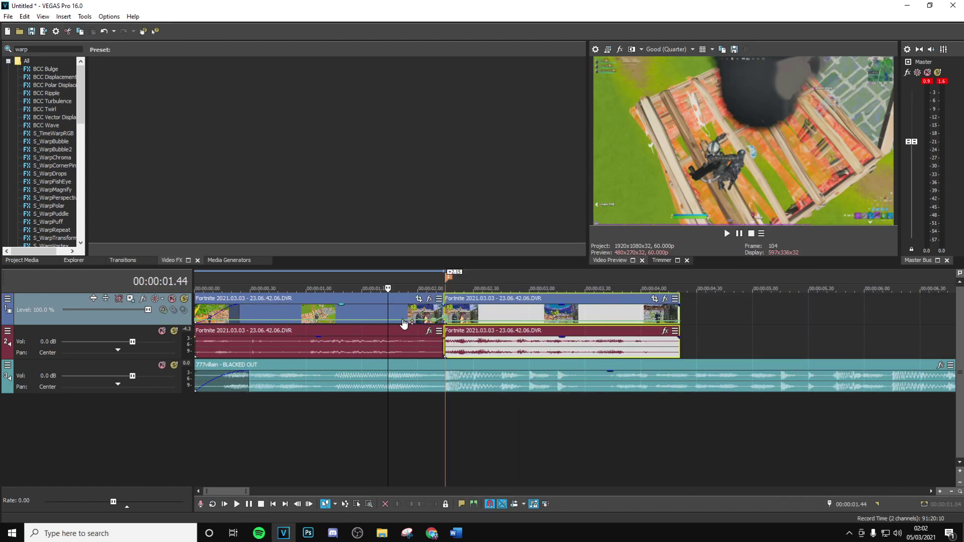
scroll(513, 318, "up", 3)
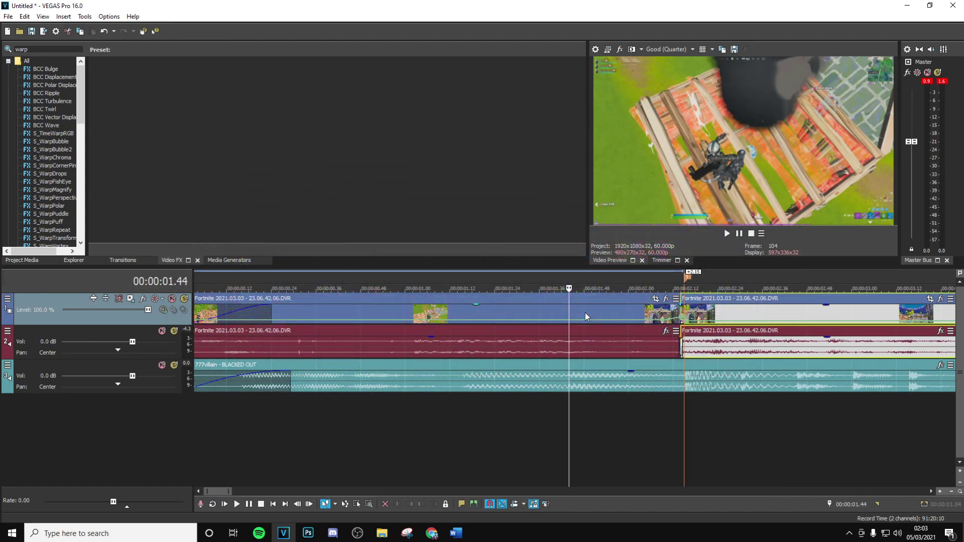
left_click(585, 313)
- Split the clip at 01.44 and drop a BCC Turbulence preset onto the short section
right_click(585, 312)
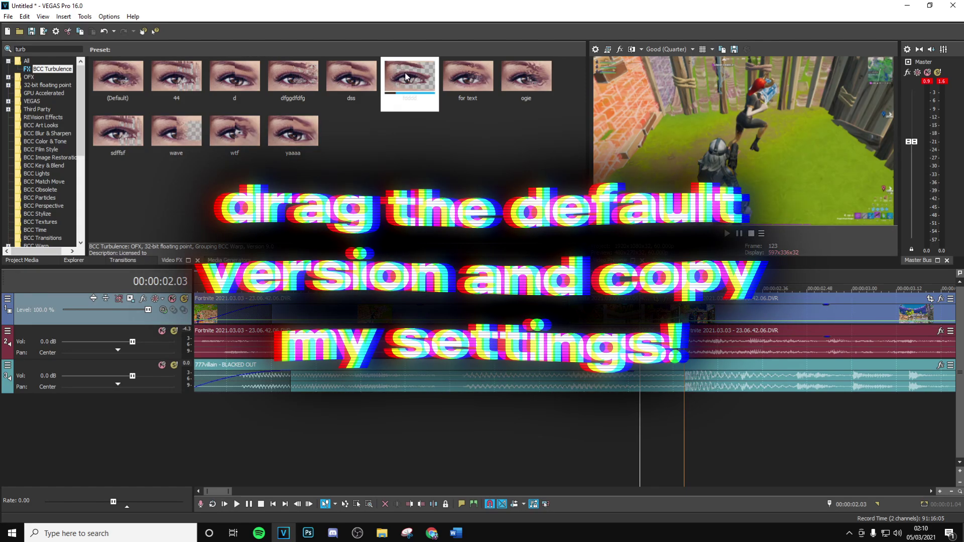
left_click_drag(405, 72, 622, 308)
key("Escape")
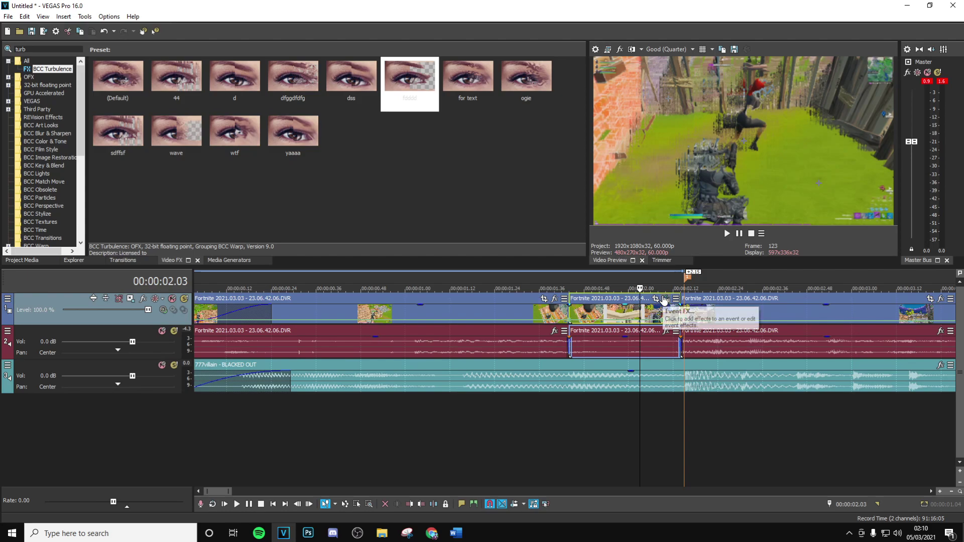
- Open the clip's BCC Turbulence settings and expand the Turbulence Settings and Modulation groups
left_click(649, 314)
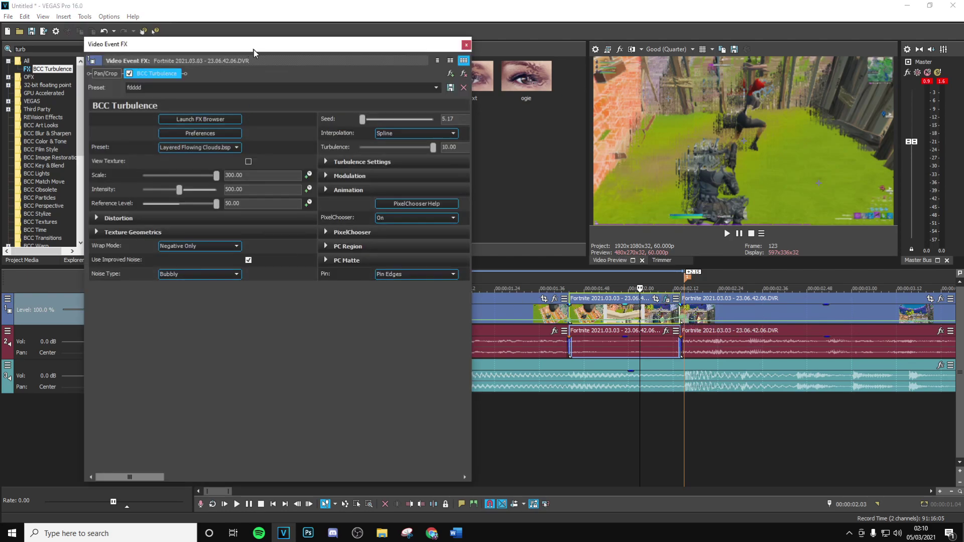
left_click_drag(246, 46, 359, 63)
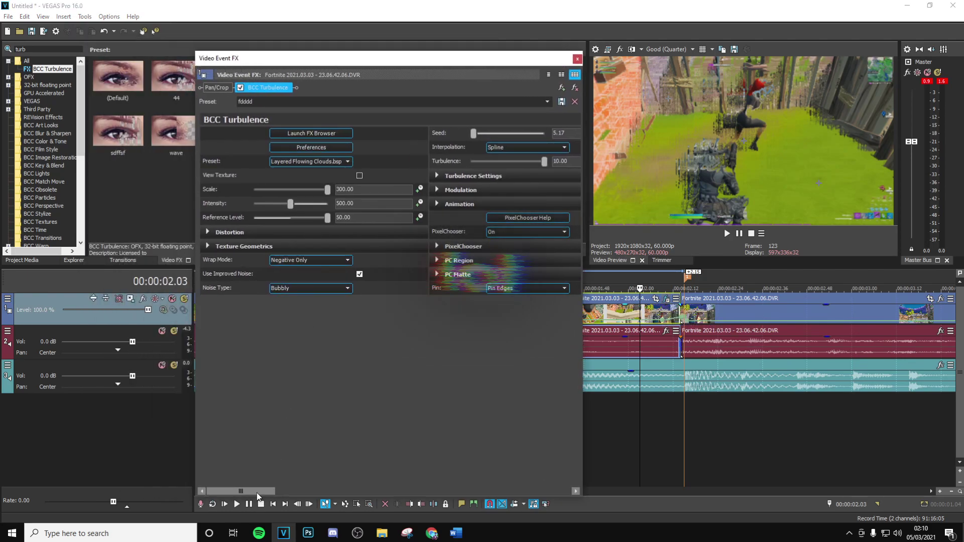
left_click_drag(257, 492, 308, 489)
left_click(436, 176)
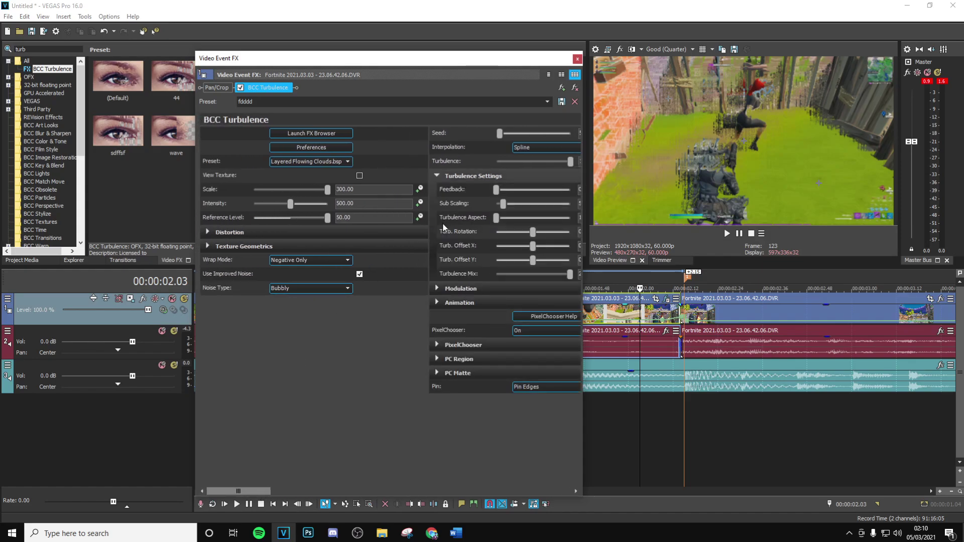
left_click(435, 289)
scroll(452, 431, "down", 4)
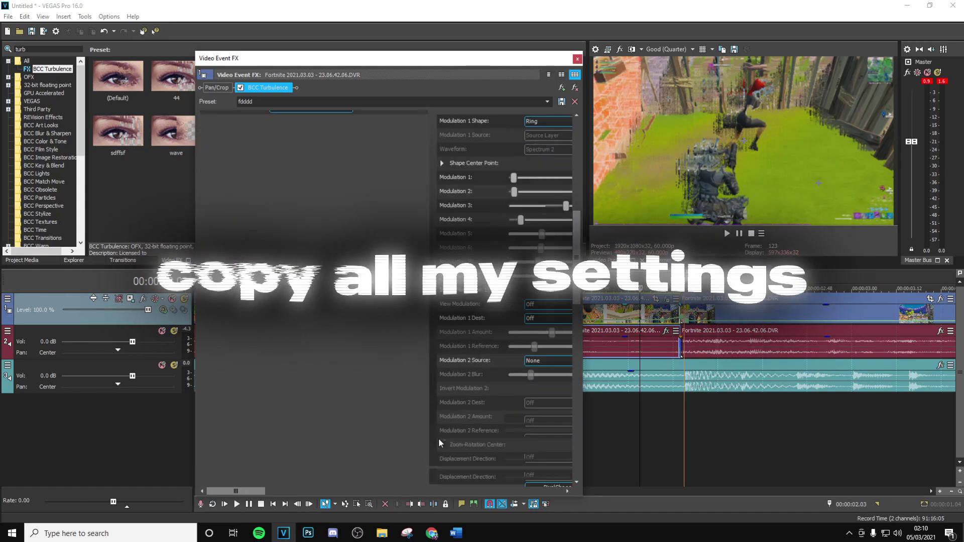
left_click_drag(258, 491, 238, 495)
left_click_drag(576, 316, 585, 148)
left_click_drag(249, 490, 391, 487)
left_click_drag(571, 184, 615, 145)
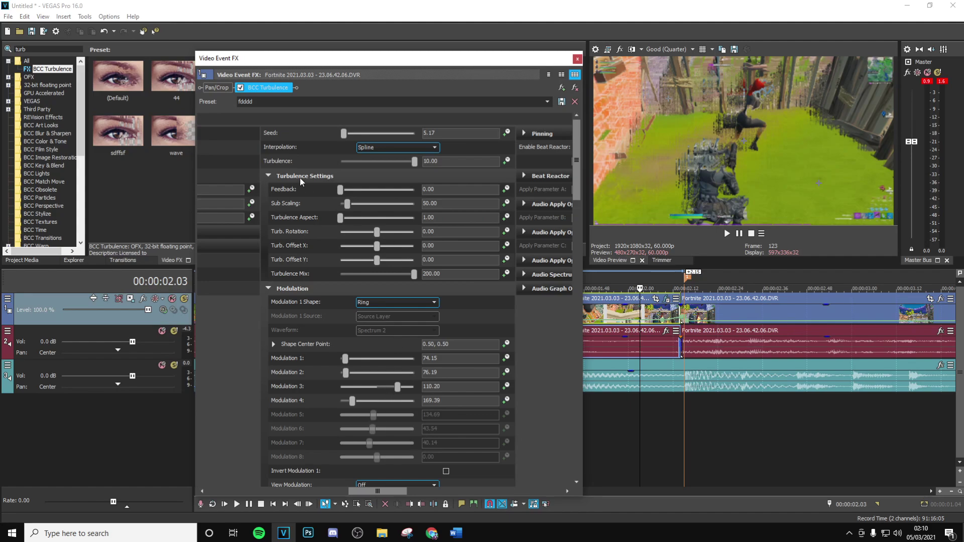
- Collapse the Turbulence Settings and Modulation groups again
left_click(269, 175)
scroll(266, 193, "left", 3)
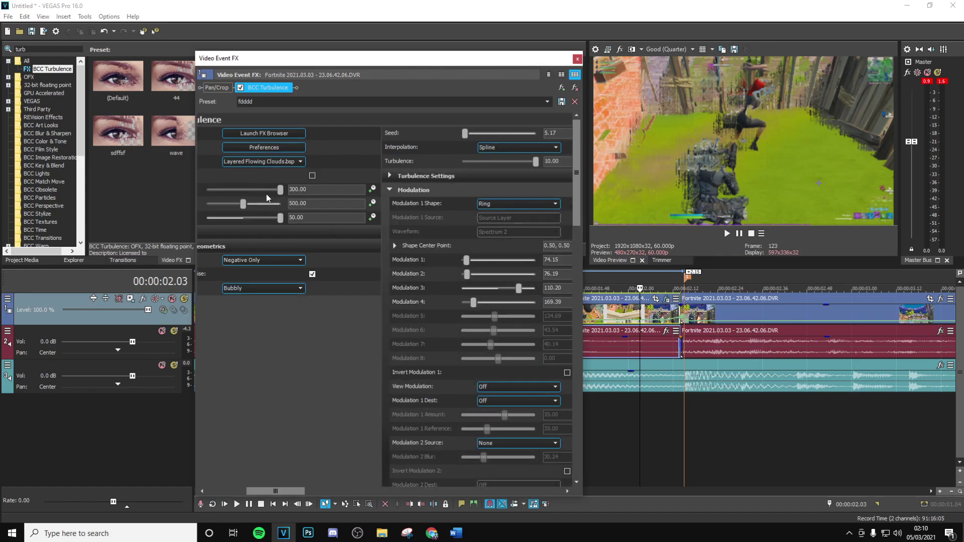
left_click(389, 192)
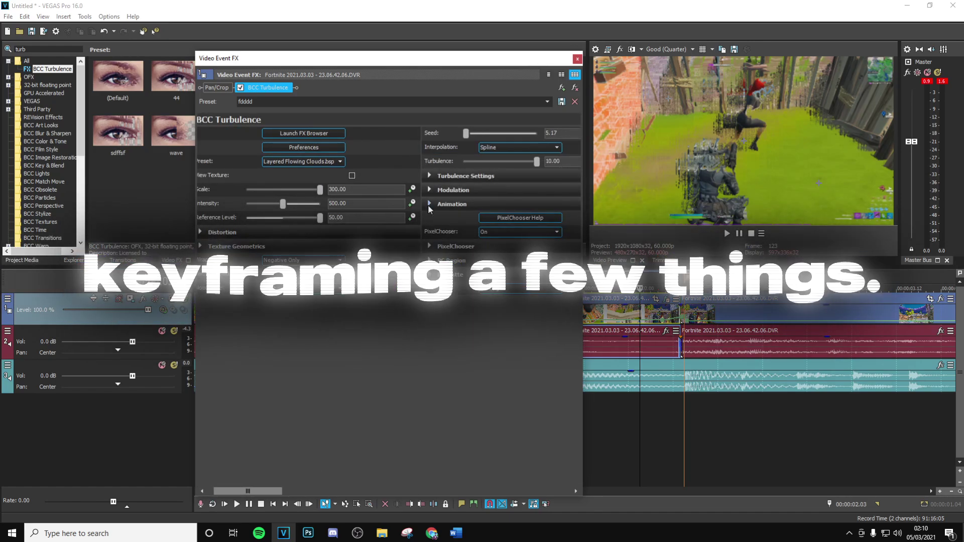
scroll(248, 488, "left", 1)
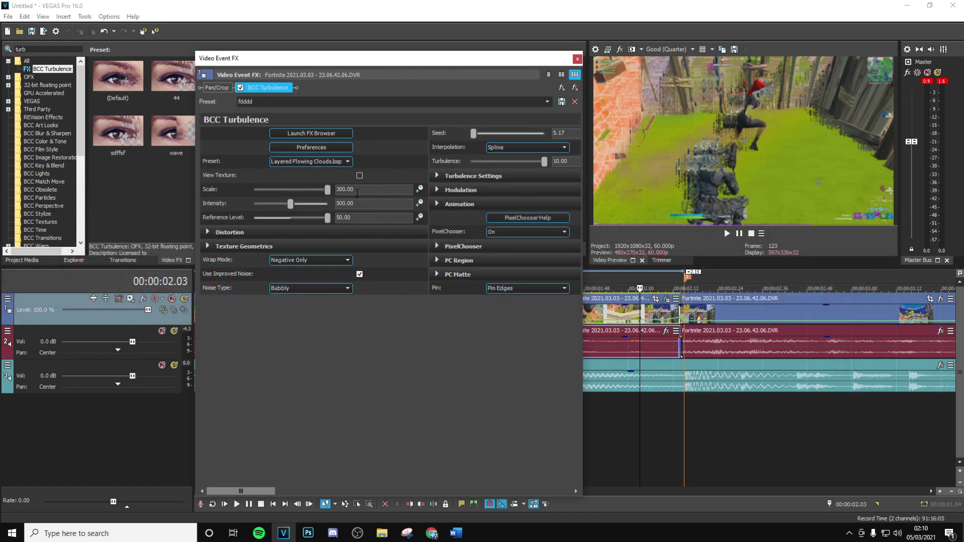
- Keyframe Scale at 0.01 and shift its keyframes to 12 frames before the event end
type("0.01")
key("Return")
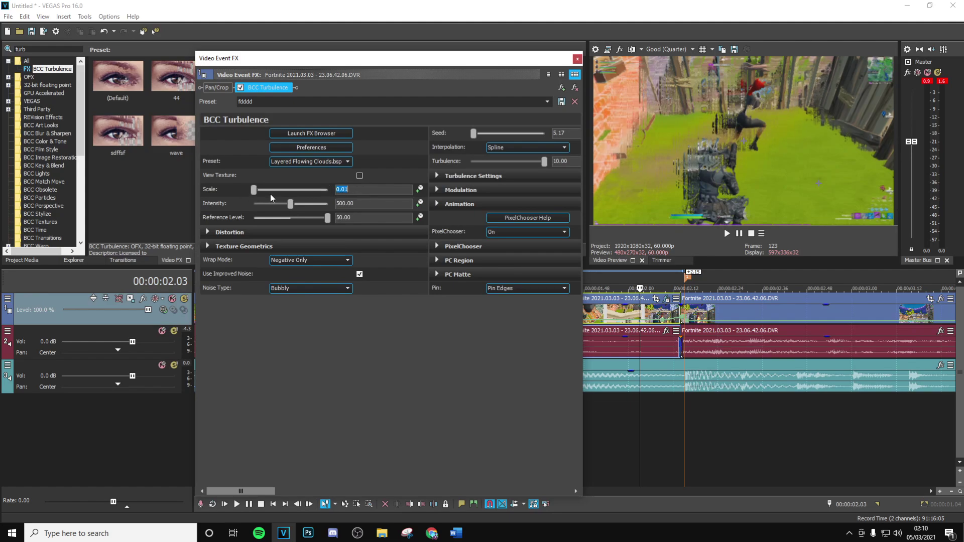
left_click(420, 190)
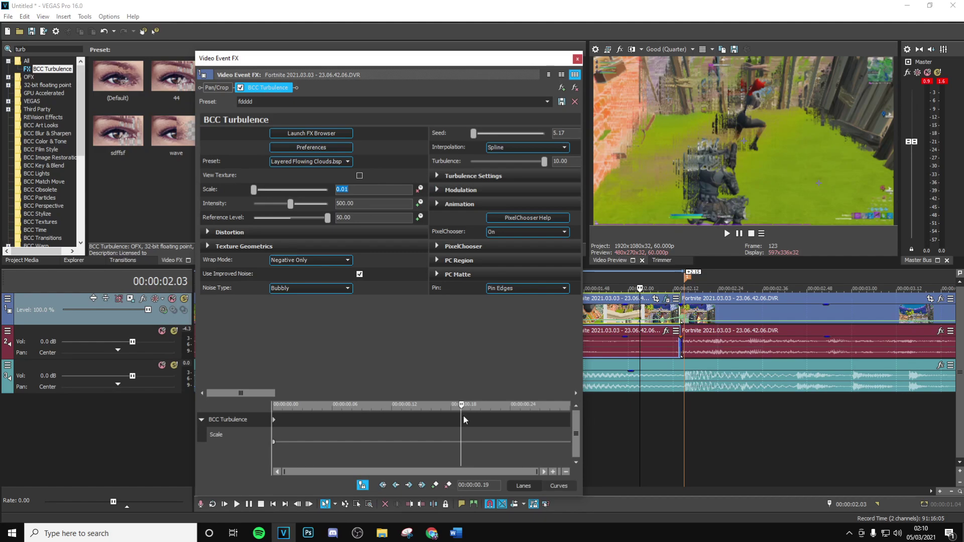
left_click_drag(462, 406, 706, 417)
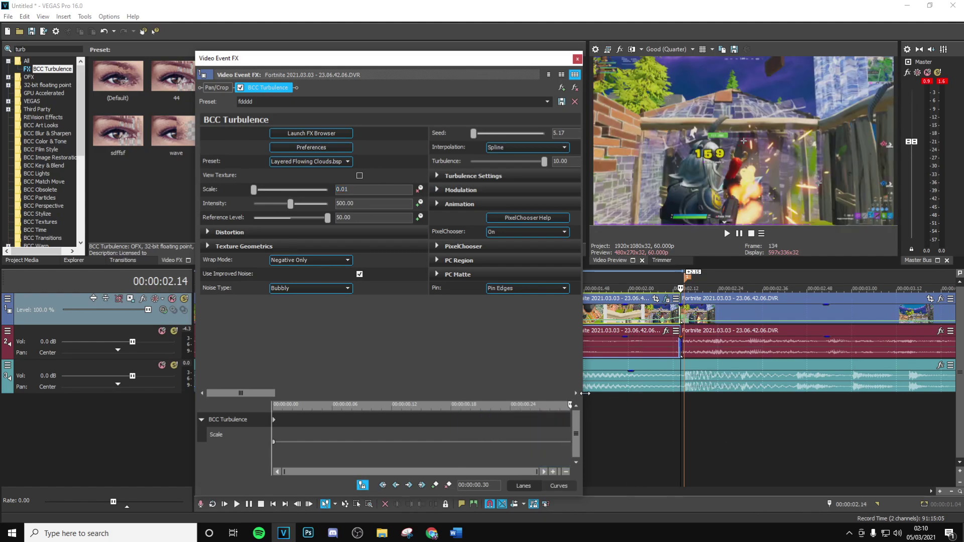
left_click(864, 505)
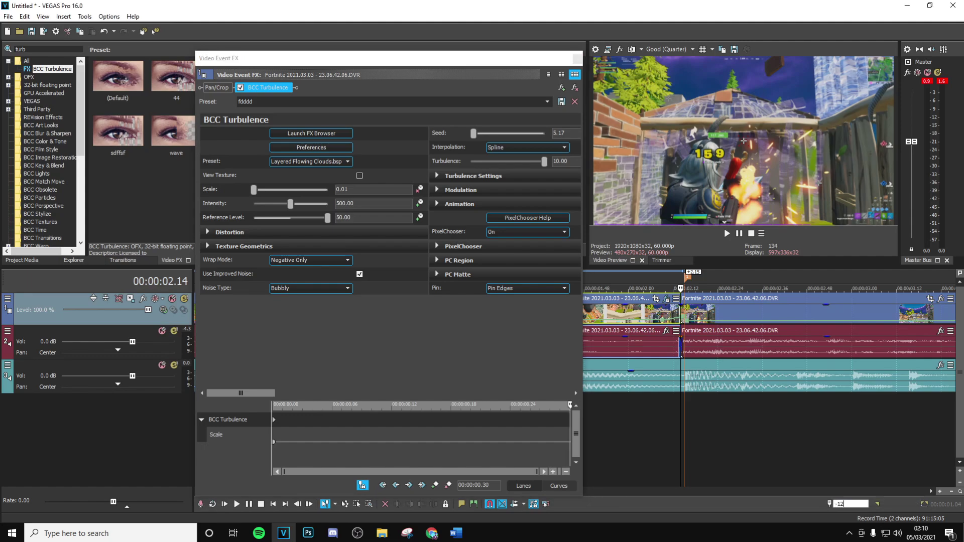
type("-12")
key("Return")
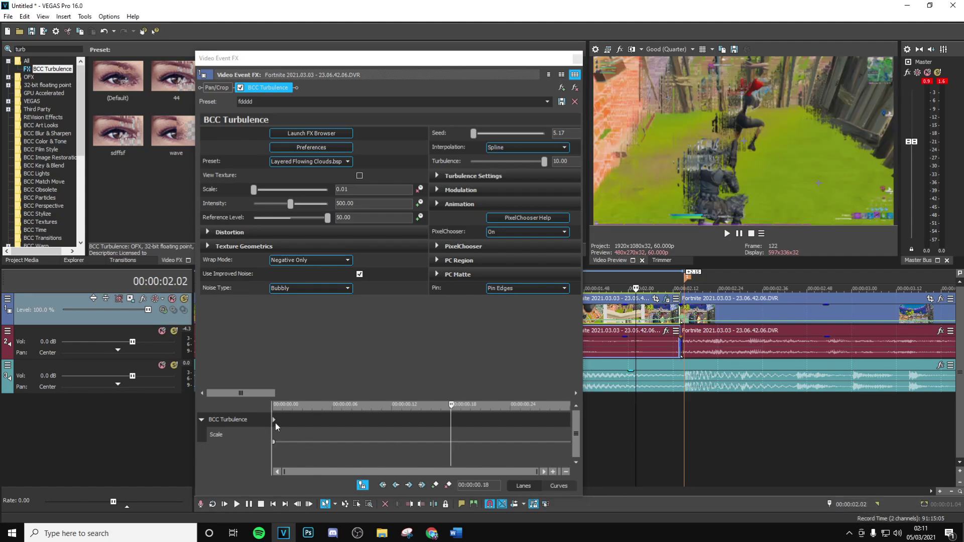
left_click_drag(274, 420, 451, 420)
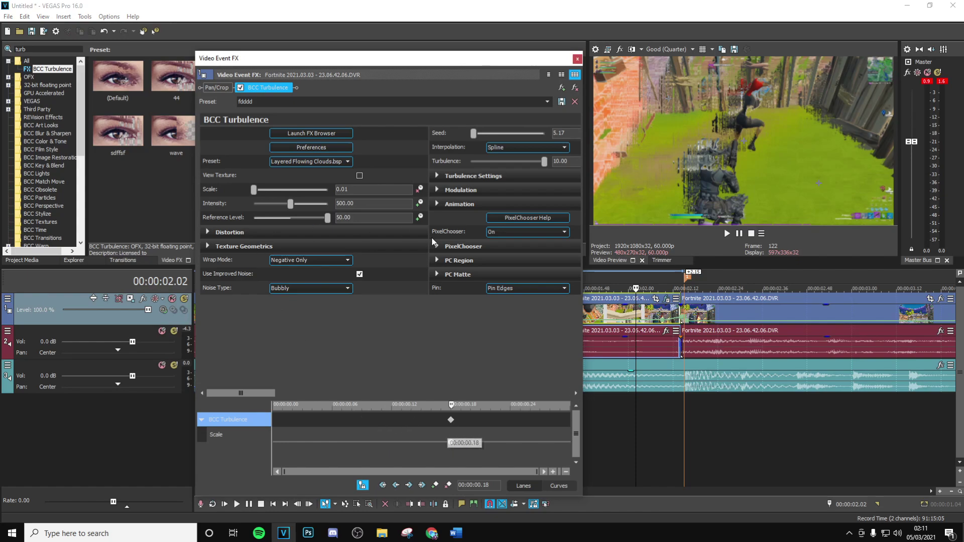
- Animate Intensity and Reference Level, setting both to 0
left_click(419, 202)
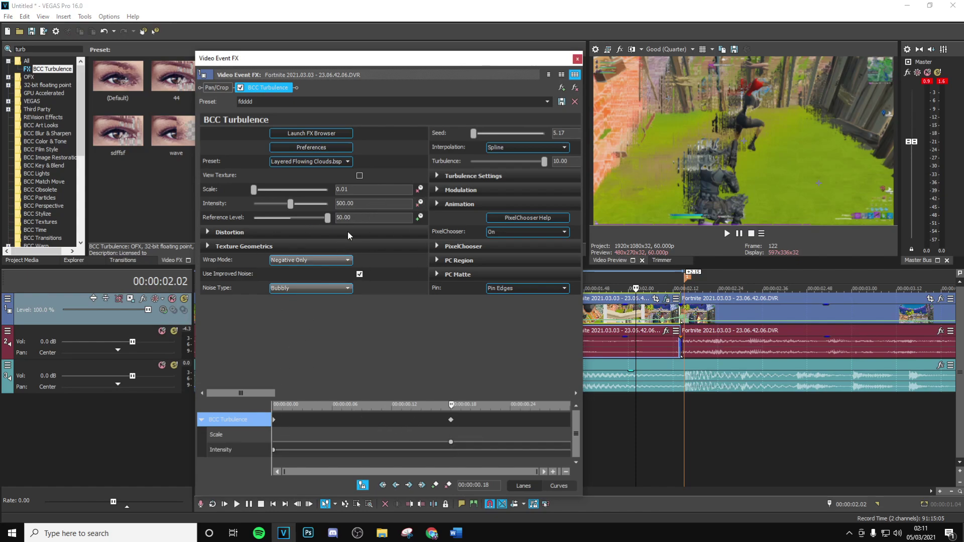
type("0")
key("Return")
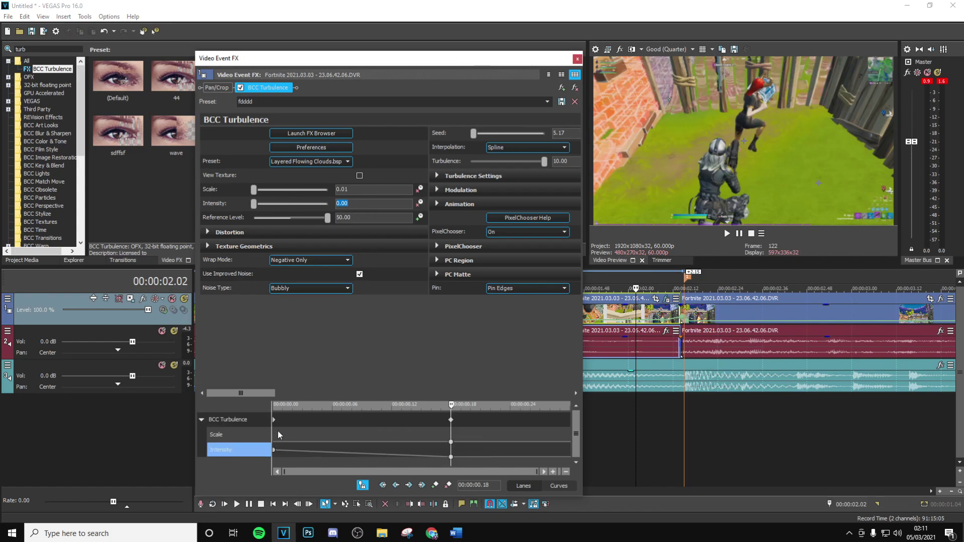
left_click_drag(273, 451, 451, 461)
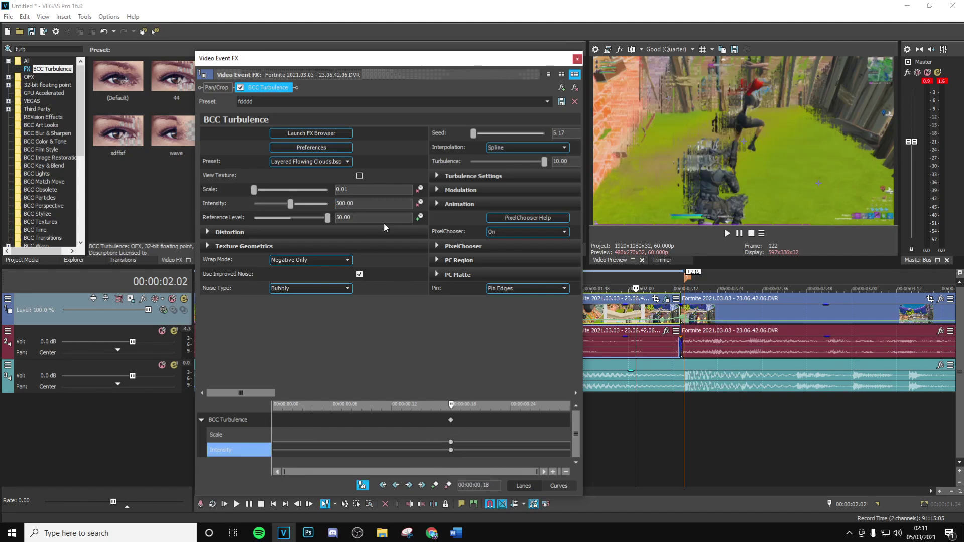
type("0")
key("Return")
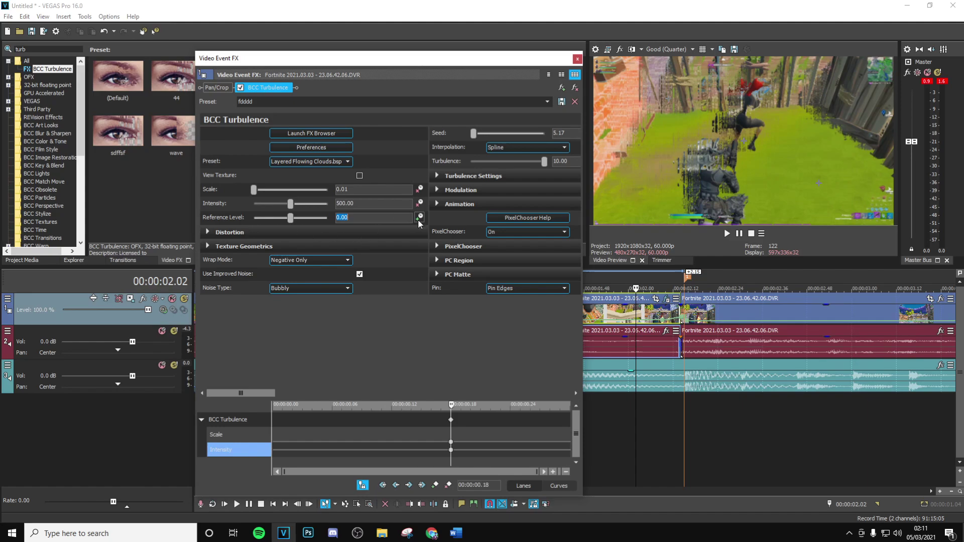
left_click(419, 218)
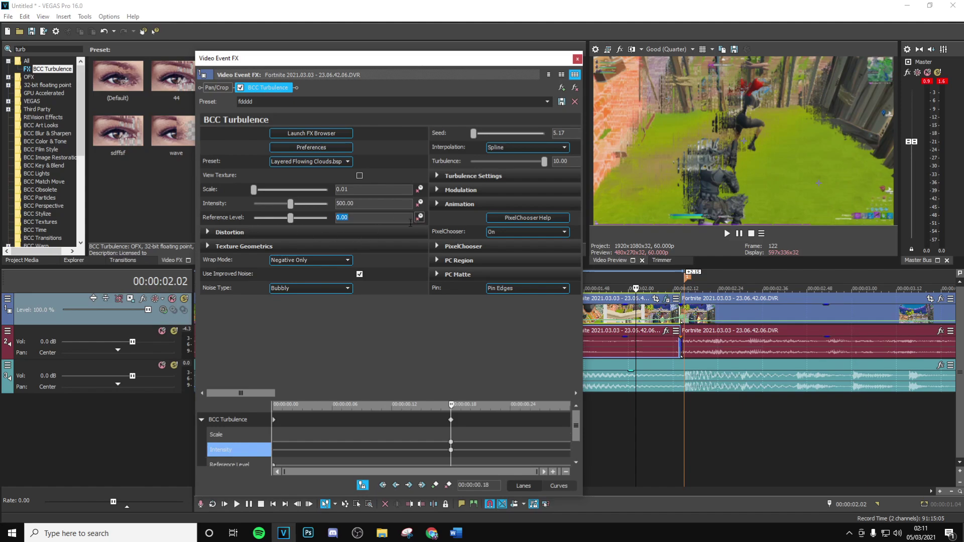
left_click(275, 464)
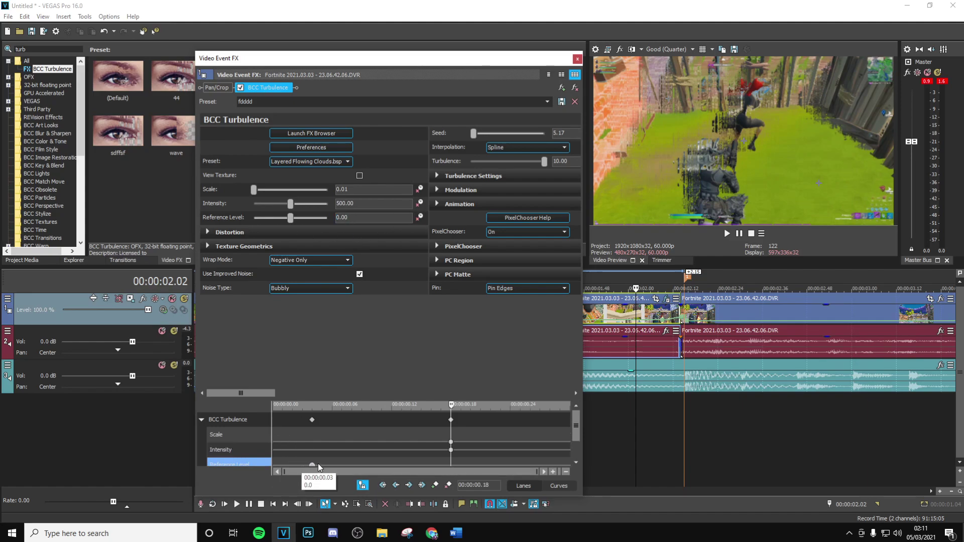
- Re-enter Intensity 0 and key Turbulence to 1.00 at the 0.18 keyframe
double_click(345, 202)
type("0")
key("Return")
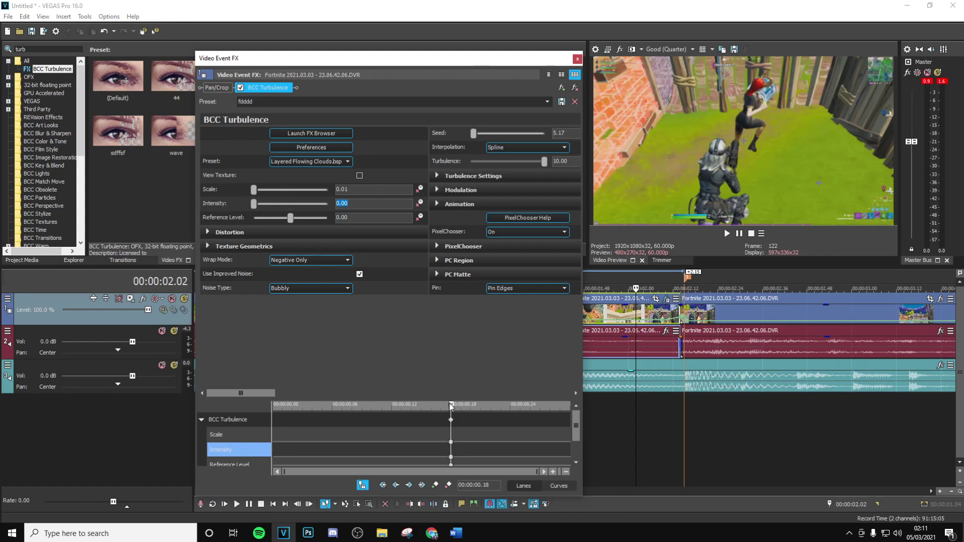
left_click_drag(257, 393, 329, 393)
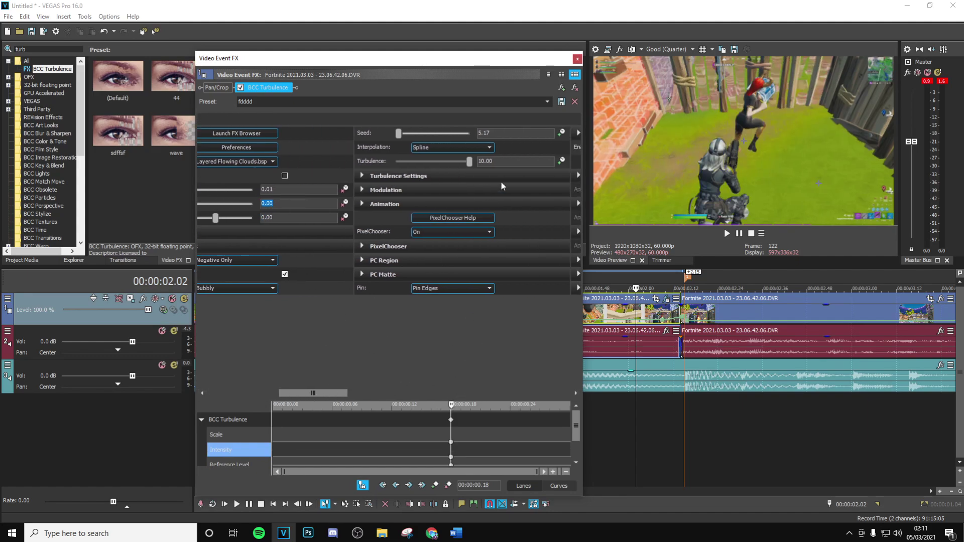
double_click(546, 161)
type("1")
key("Return")
left_click(274, 419)
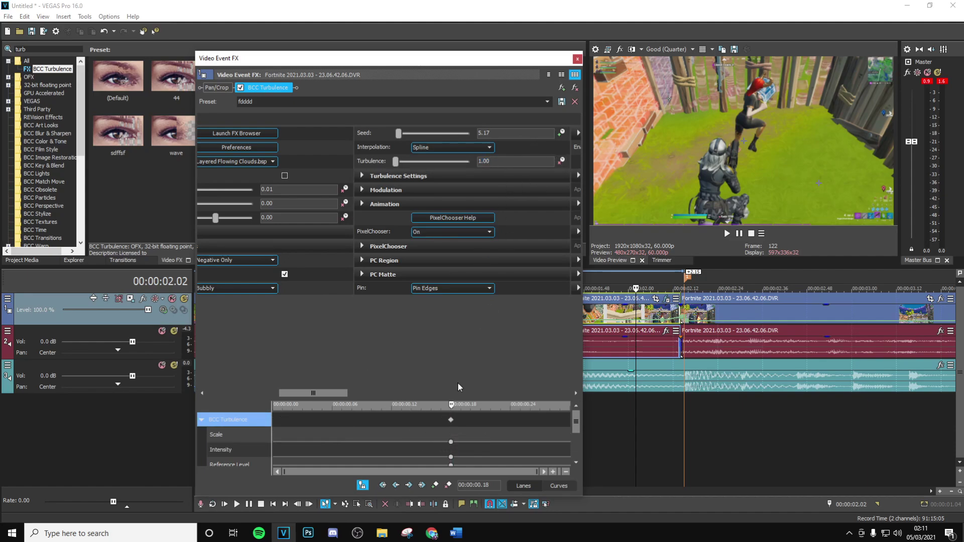
- At the event end, set Turbulence to 10 and Reference Level to 100
key("space")
left_click(394, 162)
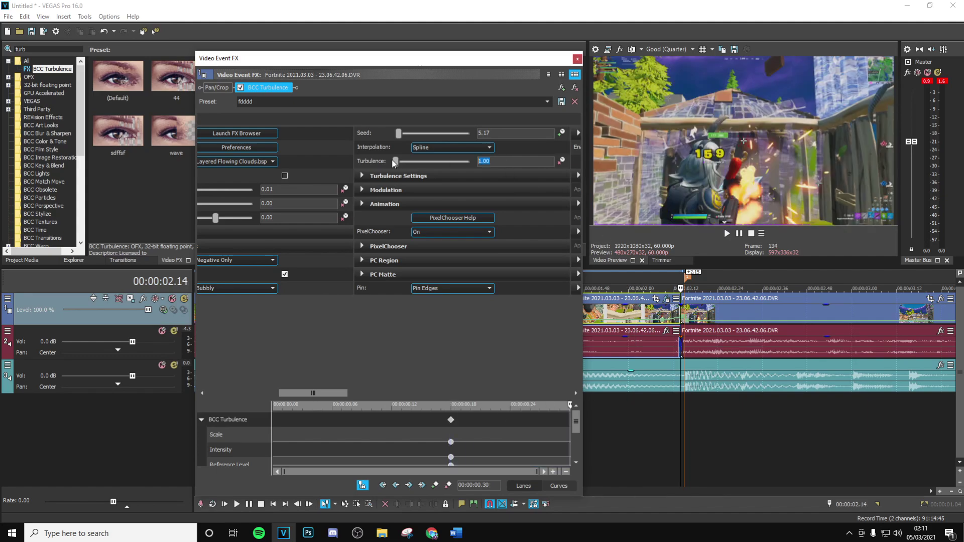
type("10")
key("Return")
left_click_drag(300, 393, 228, 393)
left_click(351, 217)
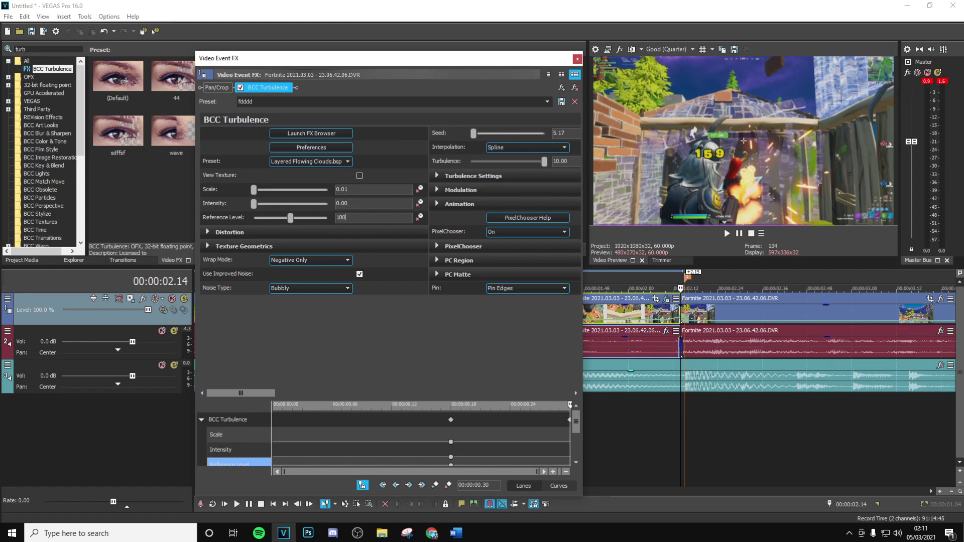
key("Return")
- Set Intensity 500 and Scale 100 at the end, then preview the ramp
left_click(368, 204)
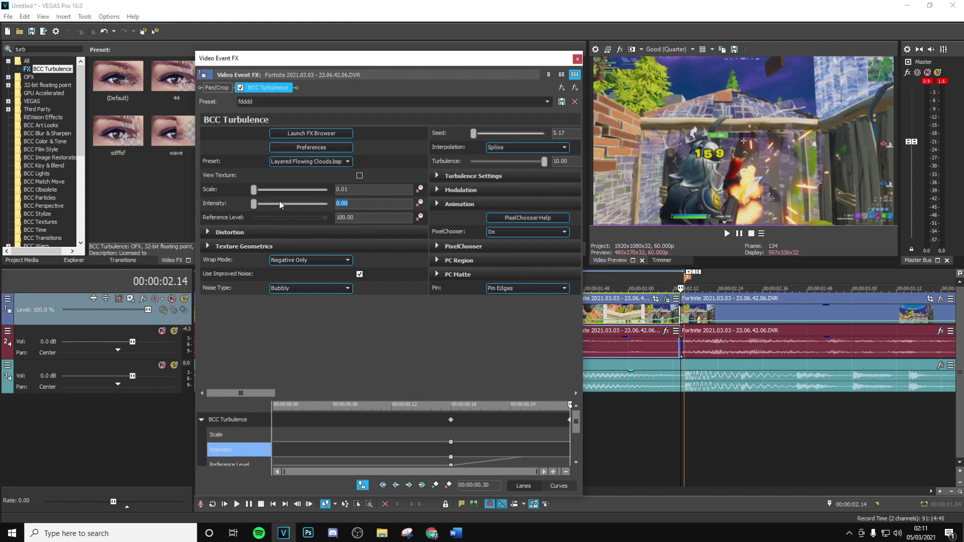
type("500")
key("Return")
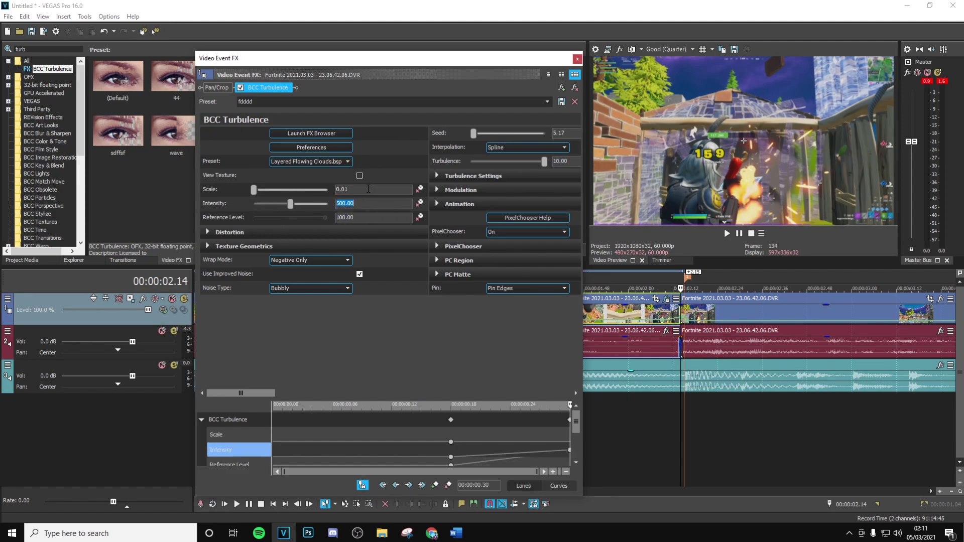
left_click(368, 189)
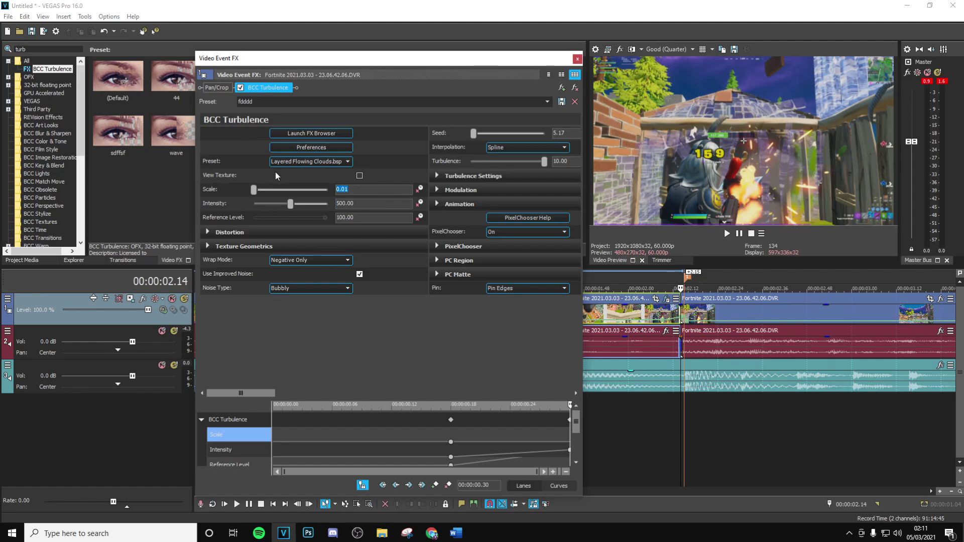
type("100")
key("Return")
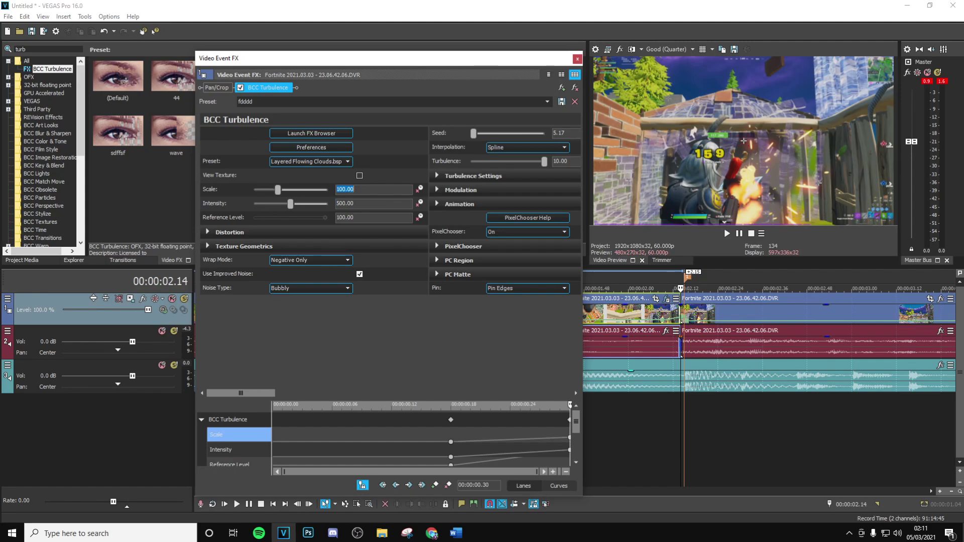
left_click_drag(570, 407, 447, 413)
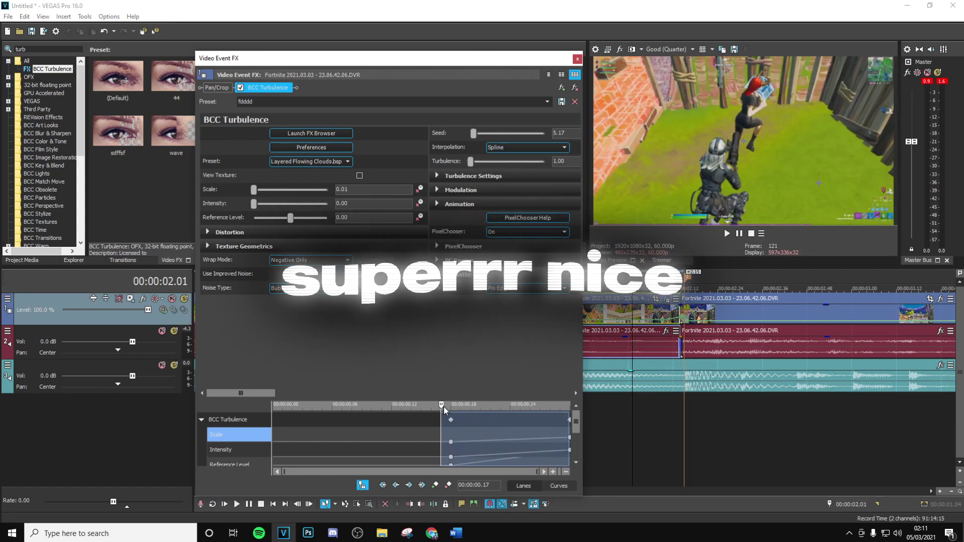
left_click(449, 420)
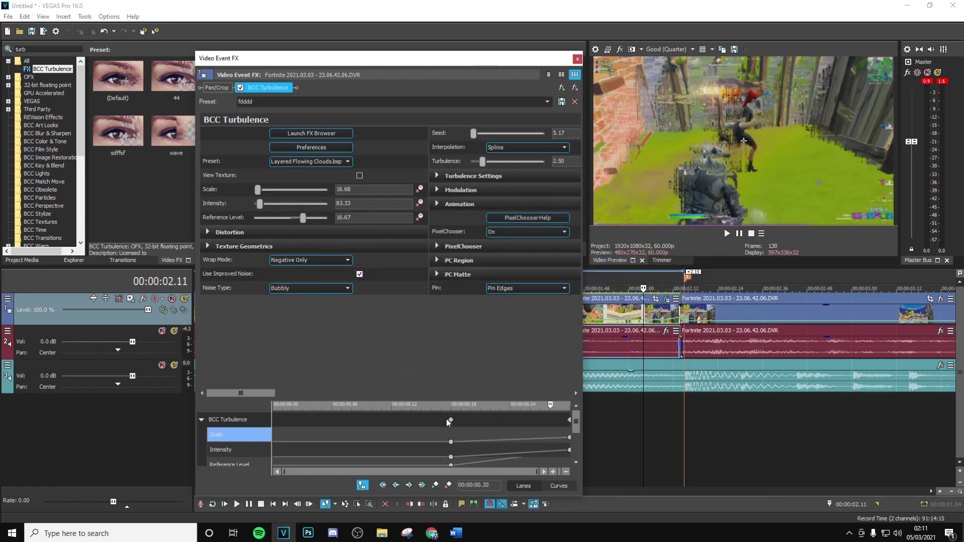
left_click(624, 314)
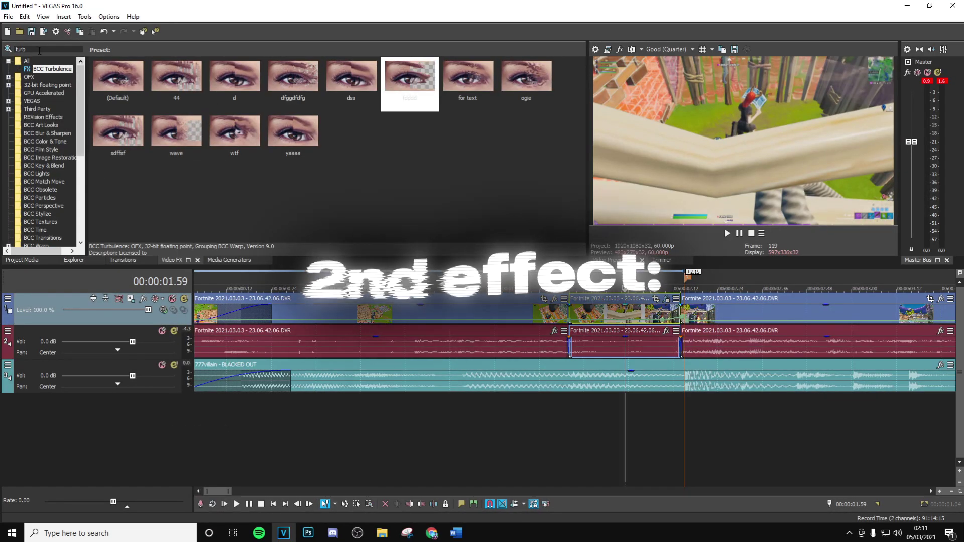
- Search 'distortrgb' and apply an S_DistortRGB preset to the clip
double_click(20, 49)
type("dist")
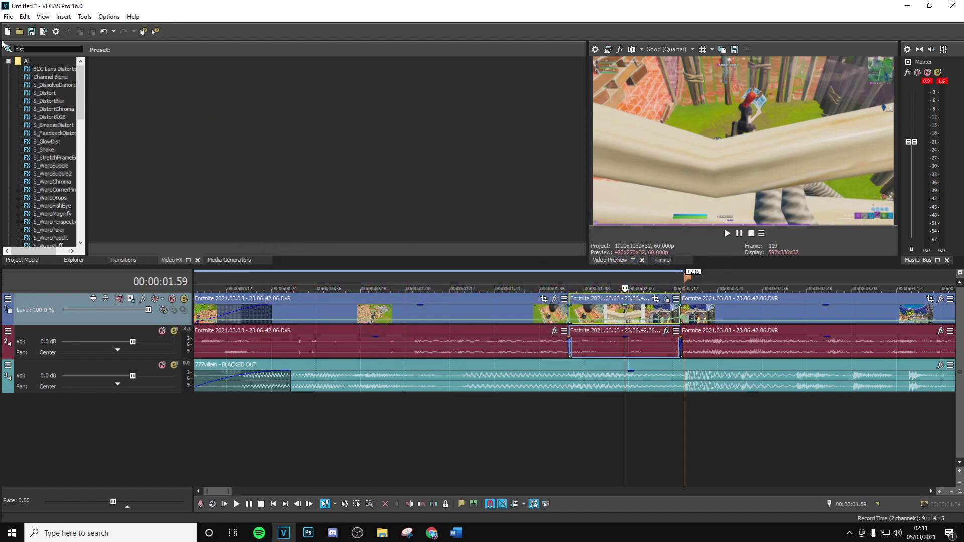
type("ortrgb")
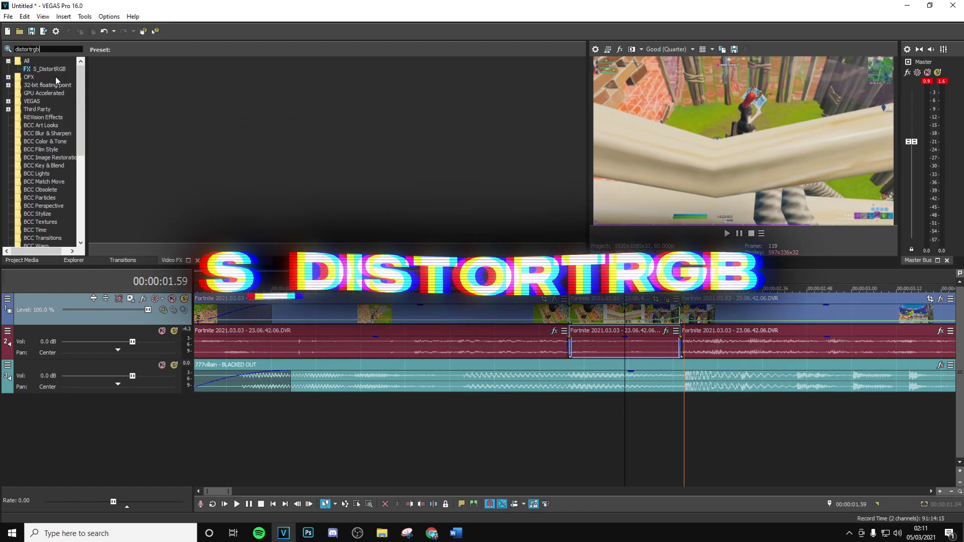
left_click(49, 69)
left_click_drag(437, 83, 610, 312)
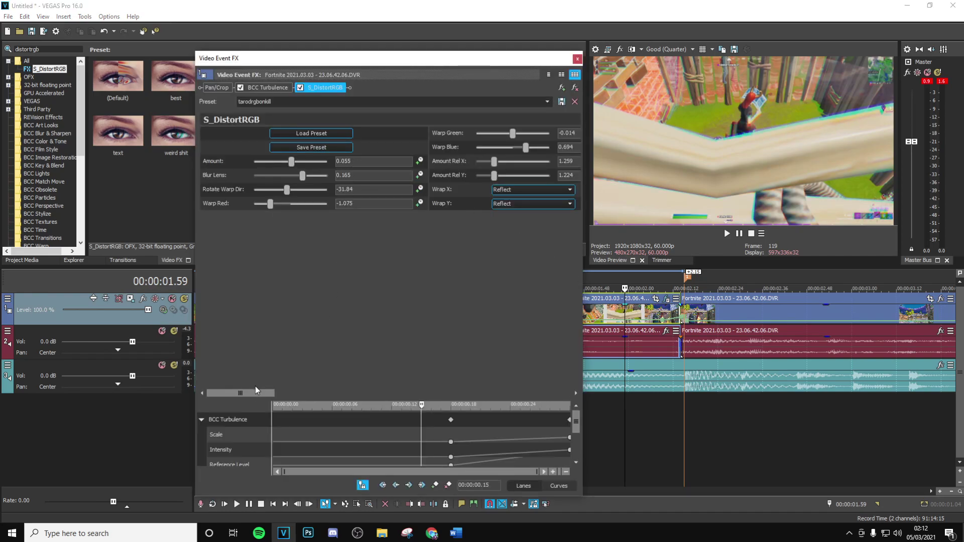
left_click_drag(259, 391, 206, 314)
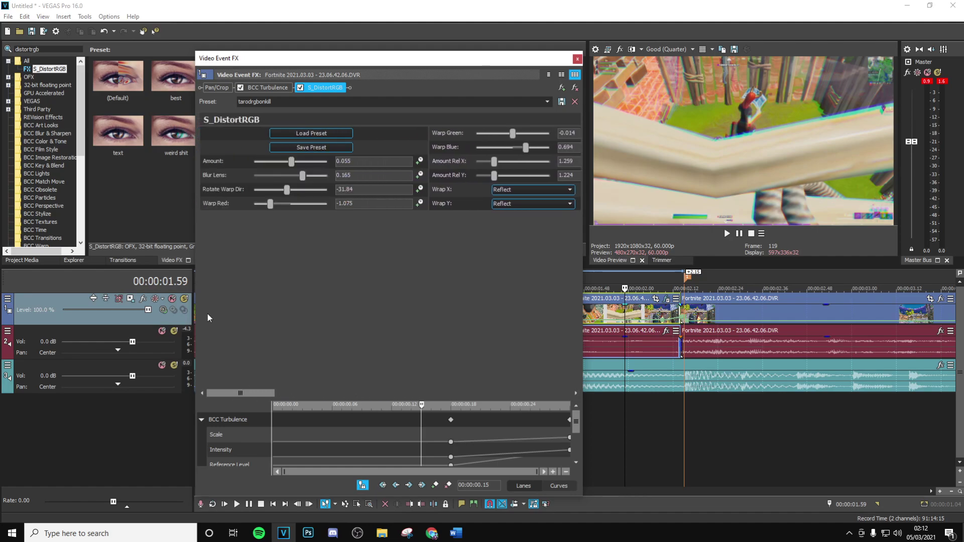
- Key the RGB distortion Amount at 0.000 at 0.16, rising to 0.100 at the clip's end
double_click(261, 161)
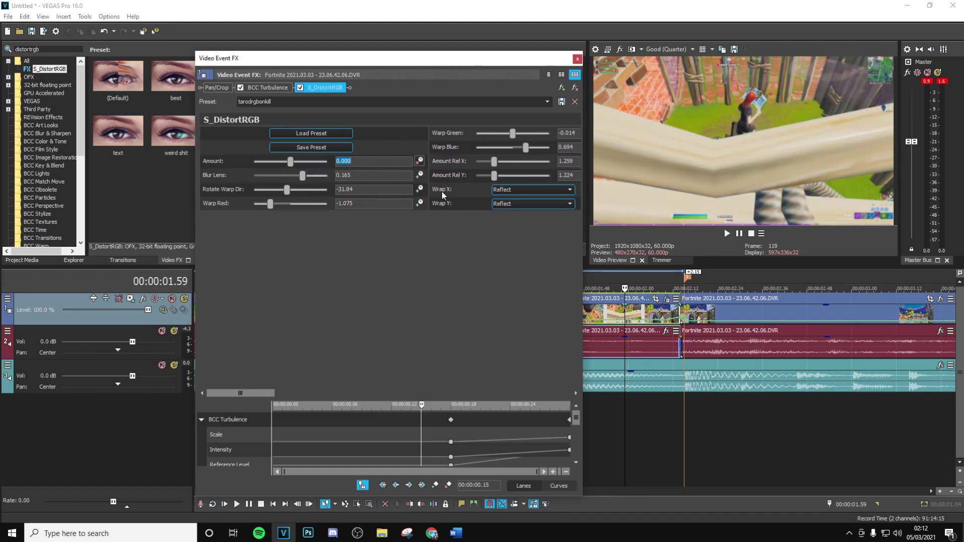
scroll(576, 422, "down", 3)
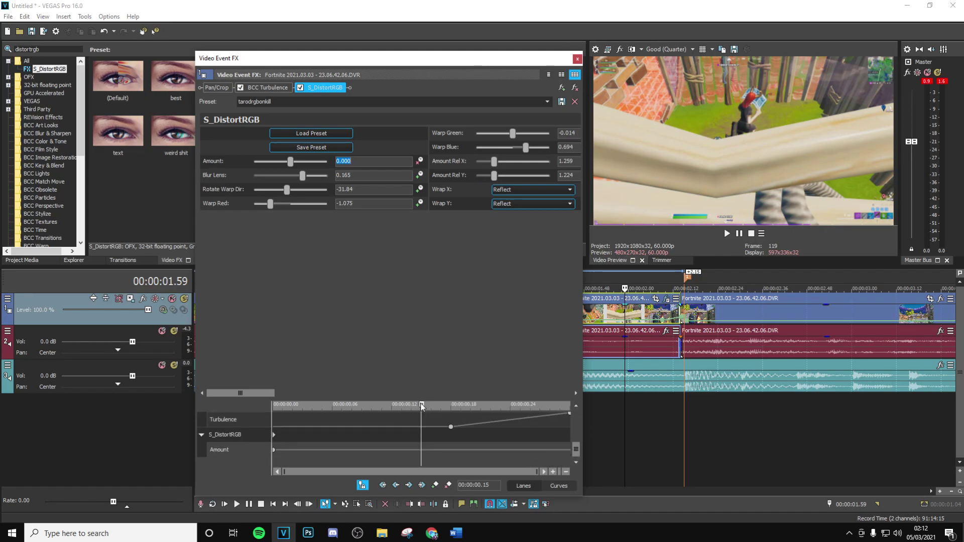
left_click_drag(421, 405, 451, 416)
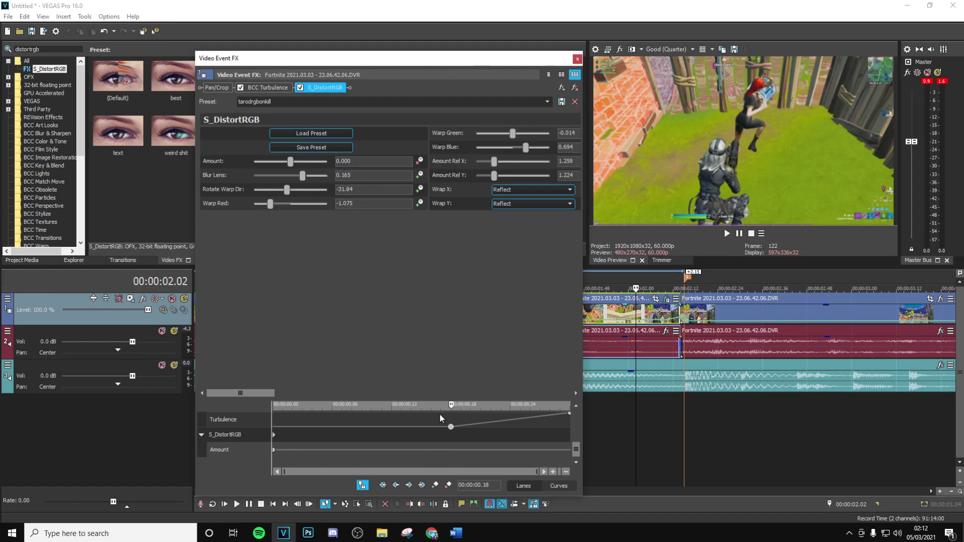
left_click(439, 414)
key("Left")
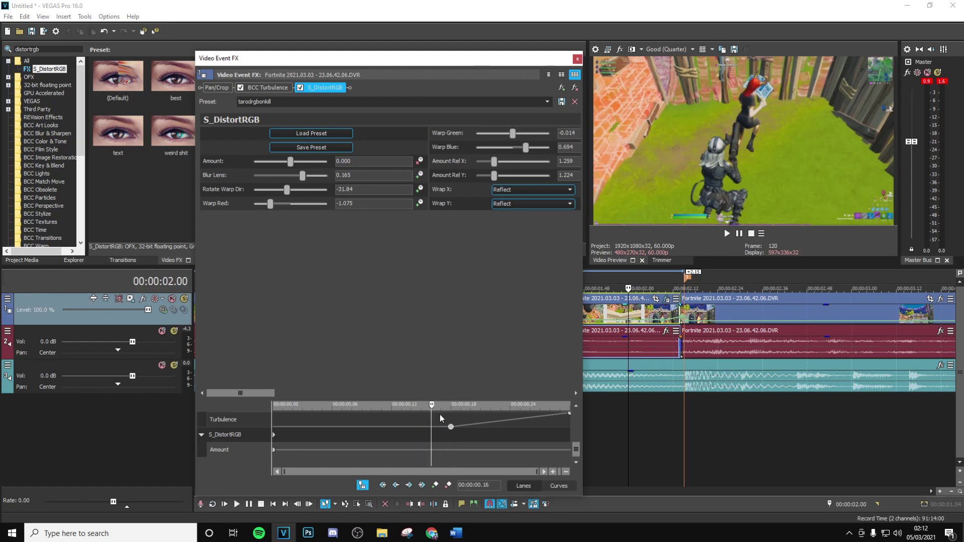
left_click(306, 435)
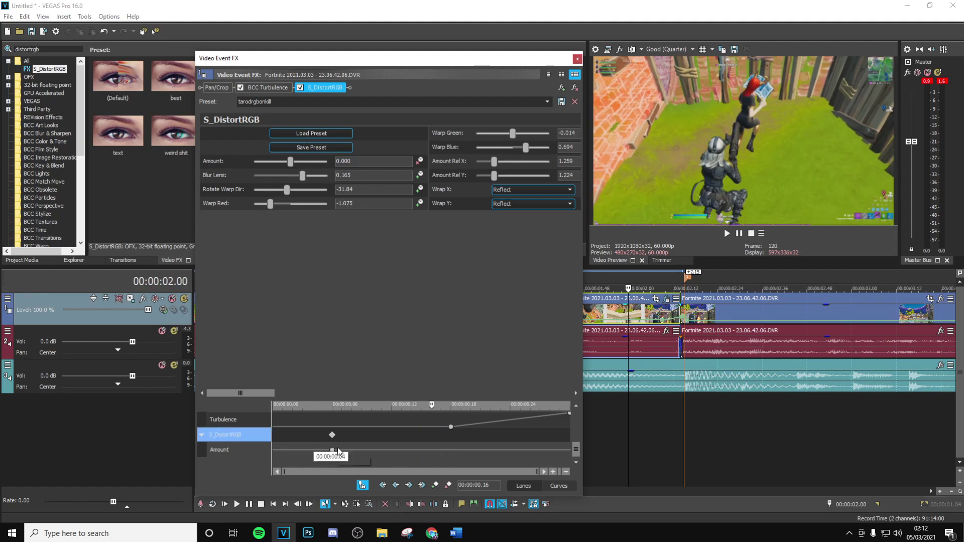
double_click(431, 449)
left_click_drag(433, 407, 693, 420)
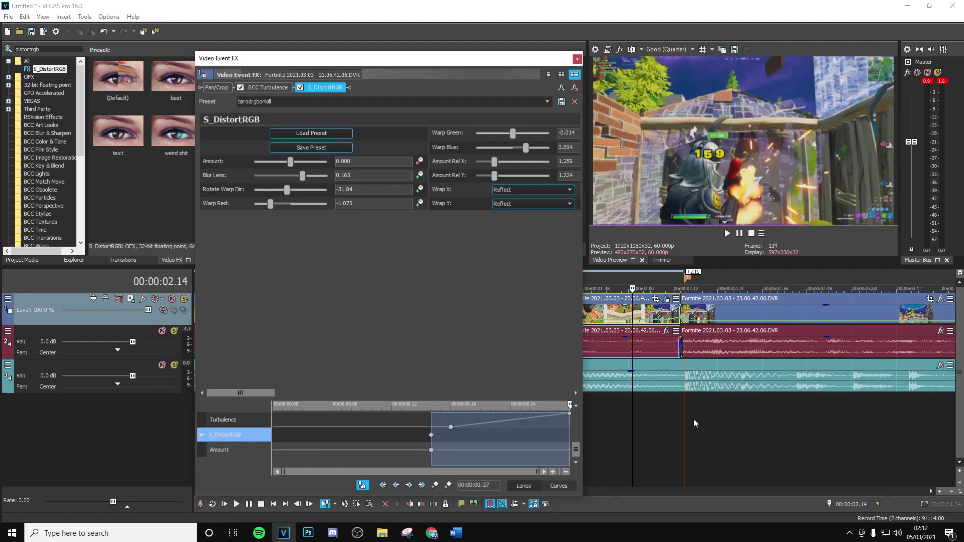
left_click_drag(362, 159, 343, 162)
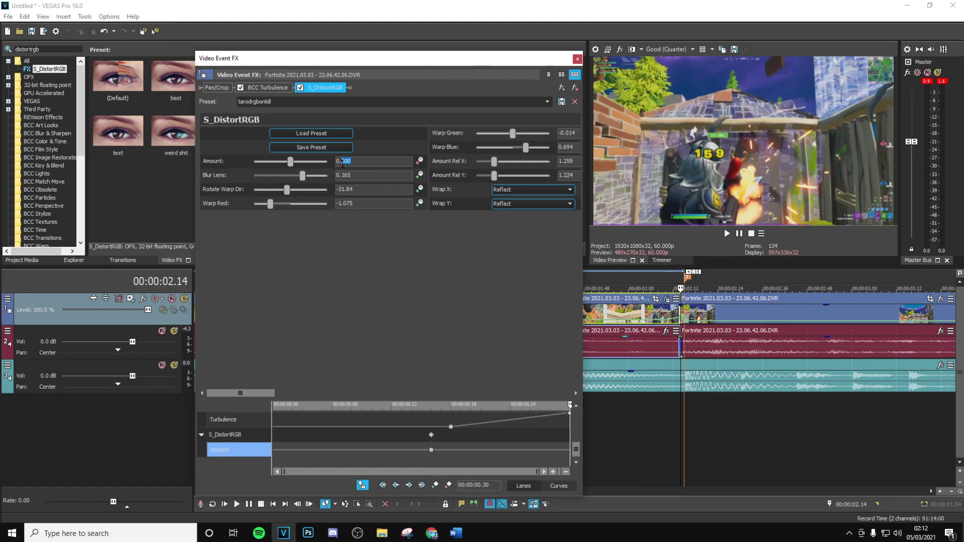
key("Return")
left_click(578, 59)
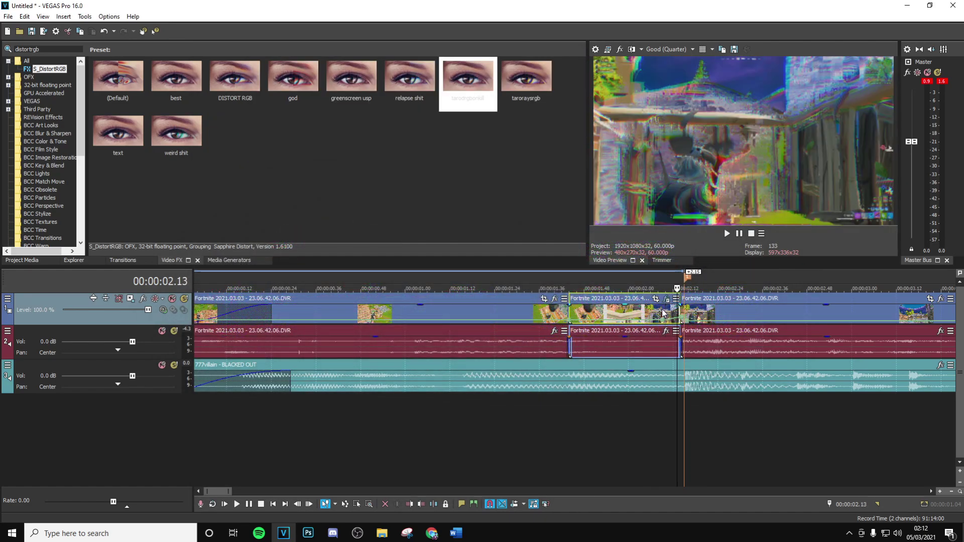
- Search 'hue' and apply the default S_HueSatBright effect to the middle clip
left_click(644, 312)
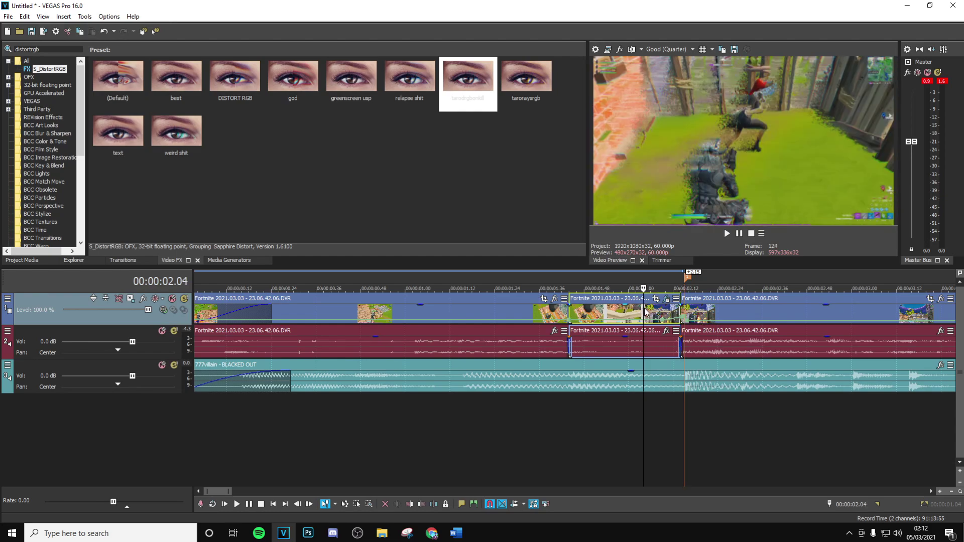
left_click(30, 49)
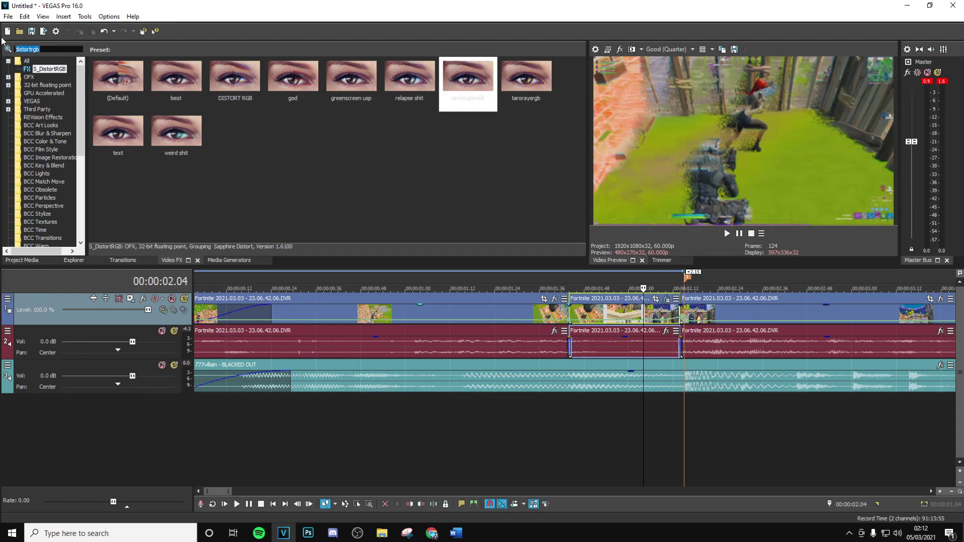
type("hue")
left_click(53, 77)
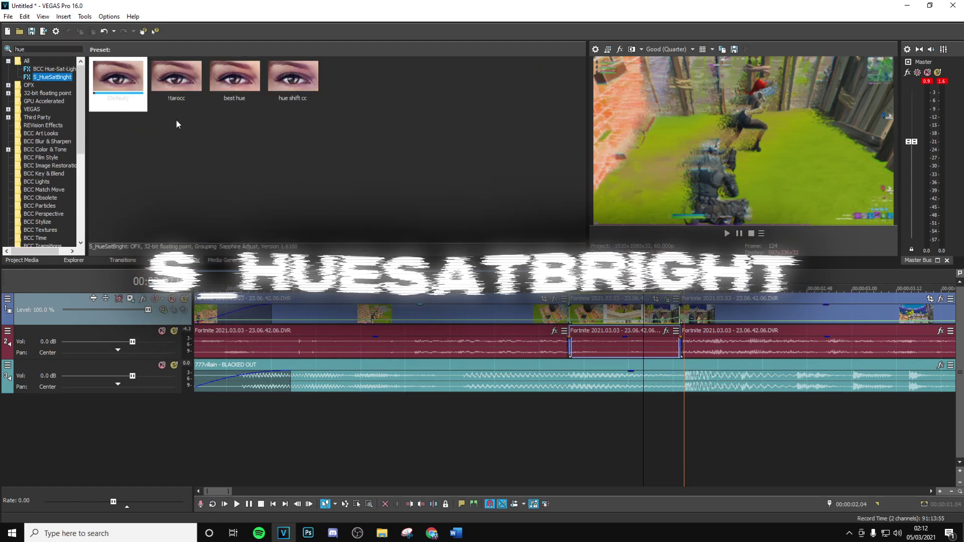
left_click_drag(118, 75, 645, 316)
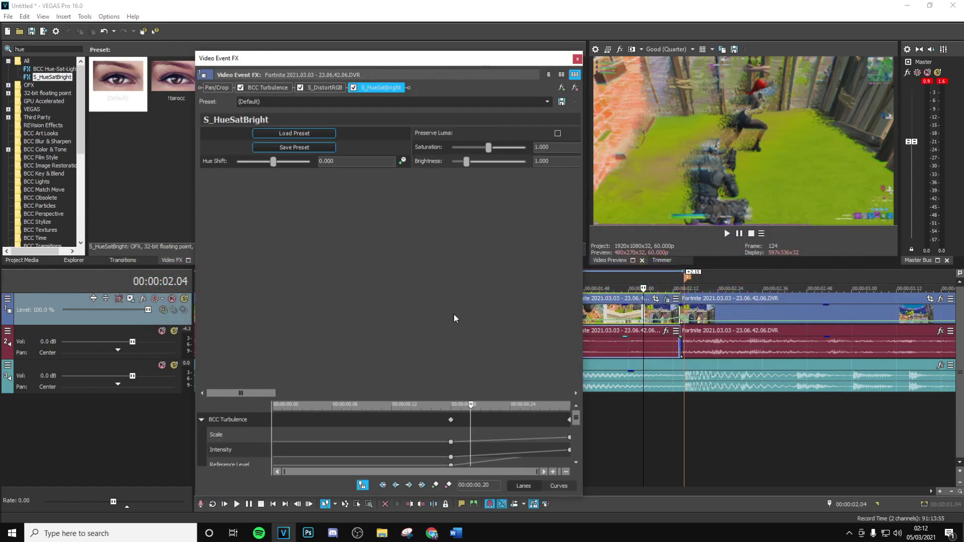
left_click_drag(238, 394, 344, 393)
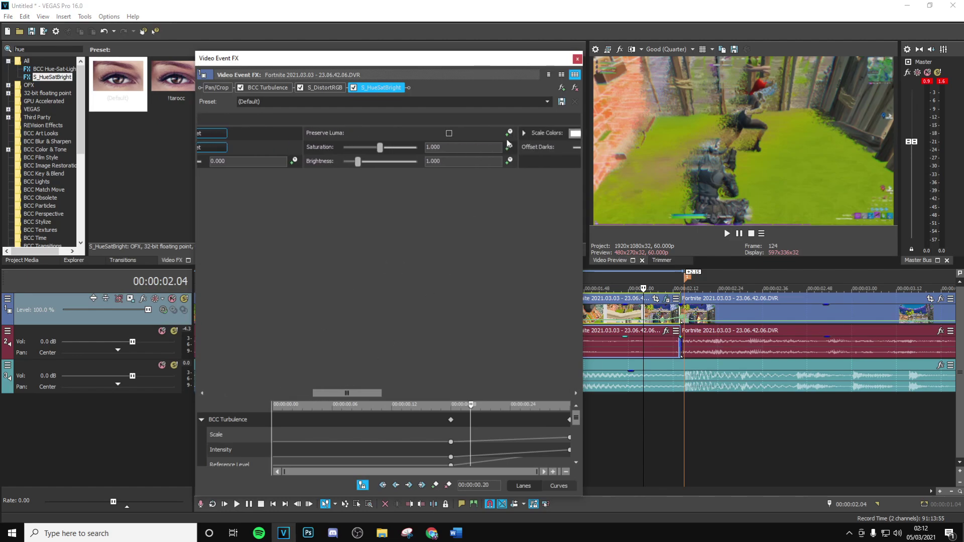
- Animate Saturation to 0.400 and Brightness to 0.700 at the clip's end, then preview
left_click(509, 145)
left_click_drag(484, 410, 570, 410)
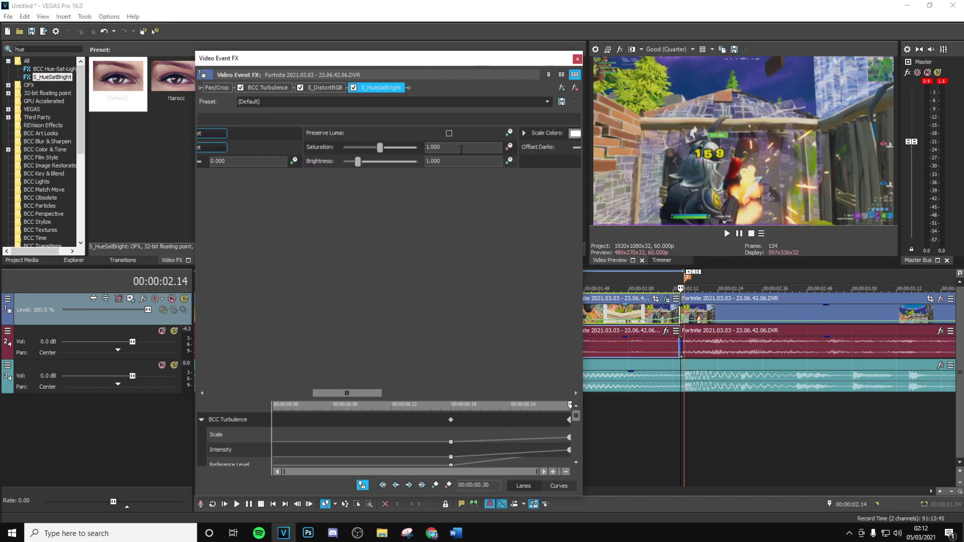
type("0.4")
key("Return")
key("Tab")
type("0.7")
key("Return")
left_click(482, 424)
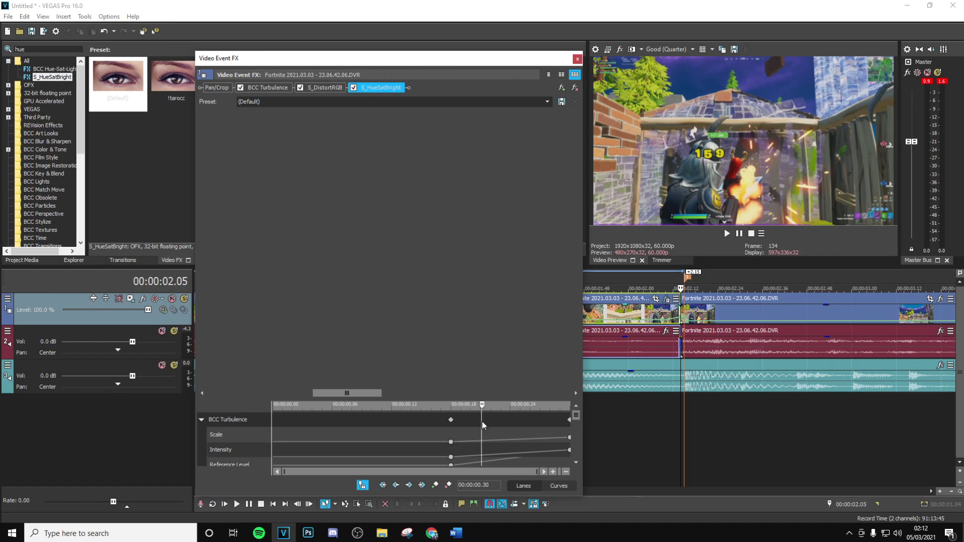
left_click(482, 424)
key("space")
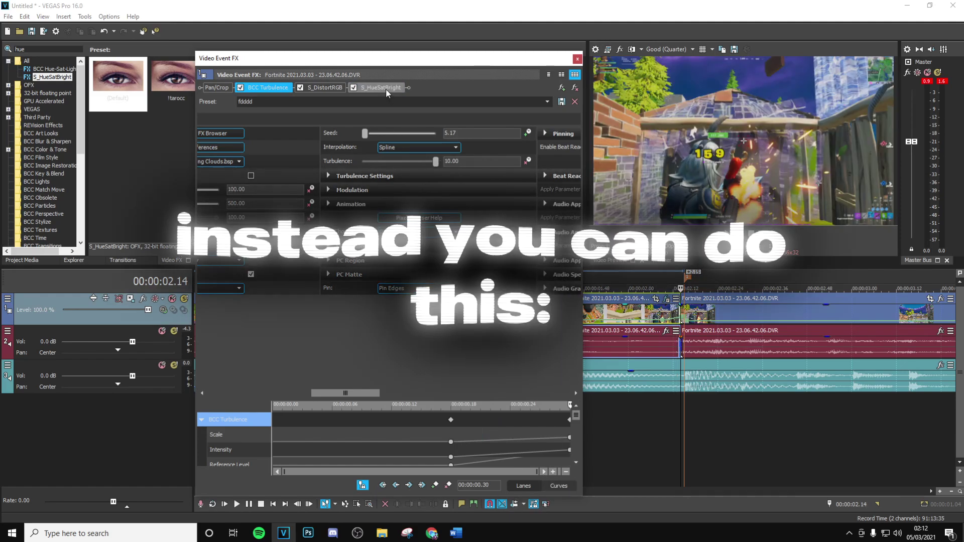
- Raise the S_HueSatBright Saturation and Brightness back to 1.000
left_click(385, 89)
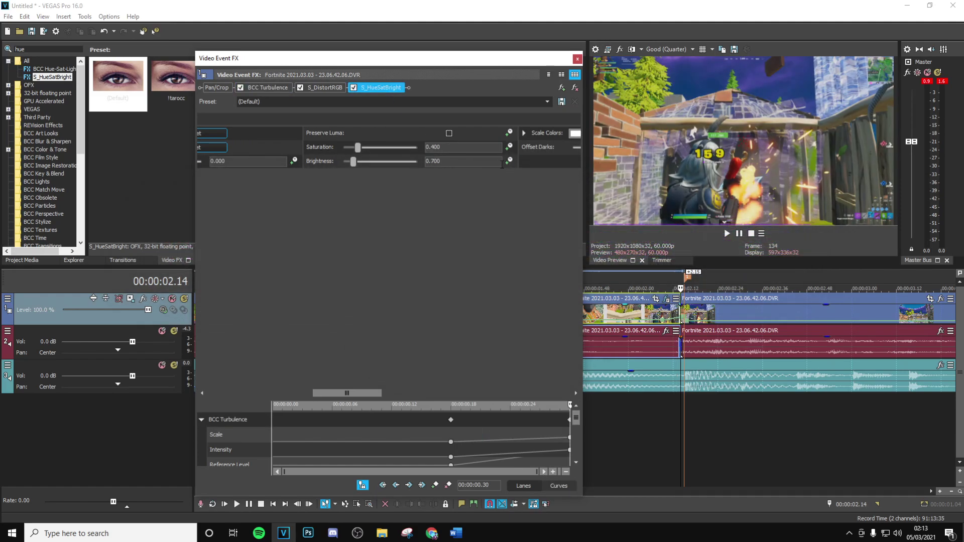
left_click_drag(358, 148, 379, 148)
key("Tab")
left_click_drag(350, 393, 198, 351)
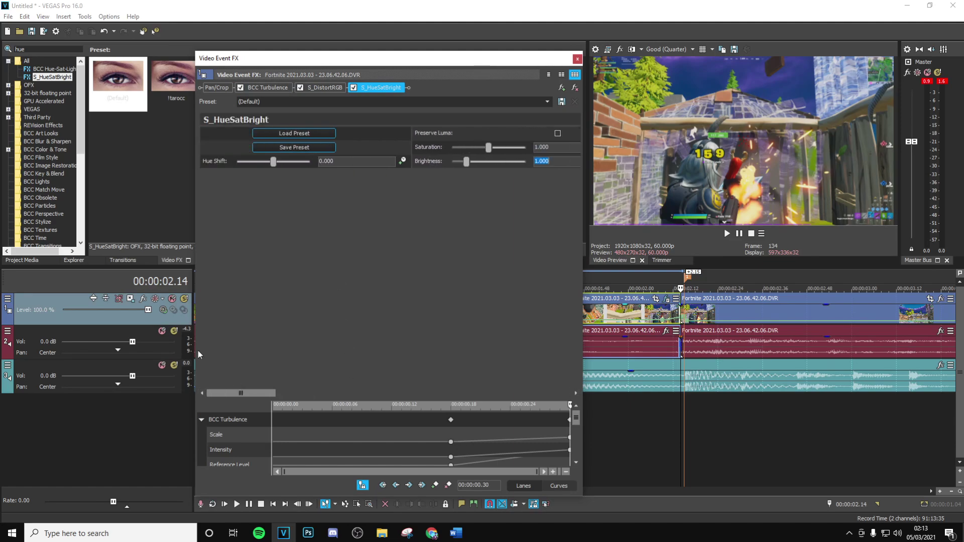
left_click(401, 163)
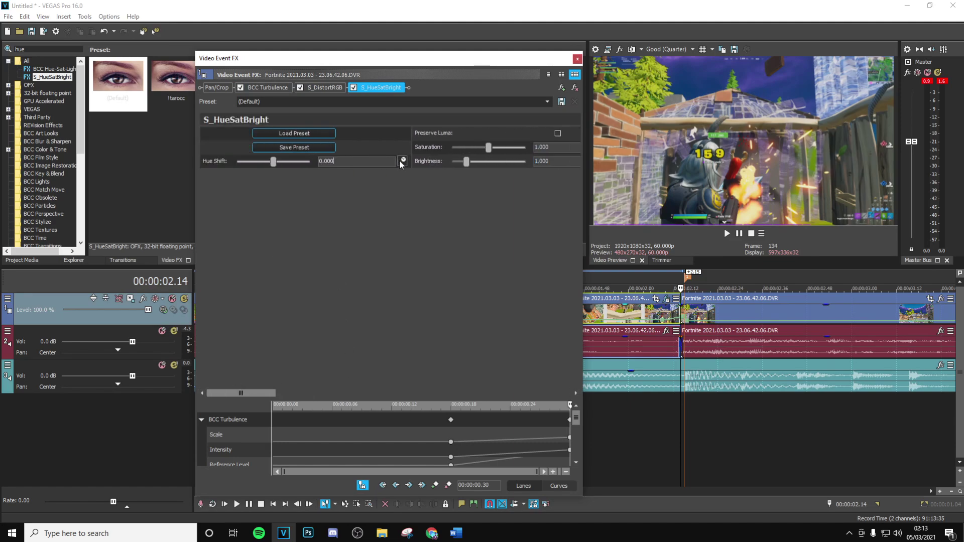
- At the clip's end, set the S_HueSatBright Hue Shift to 1.000 to tint the footage pink
left_click(525, 413)
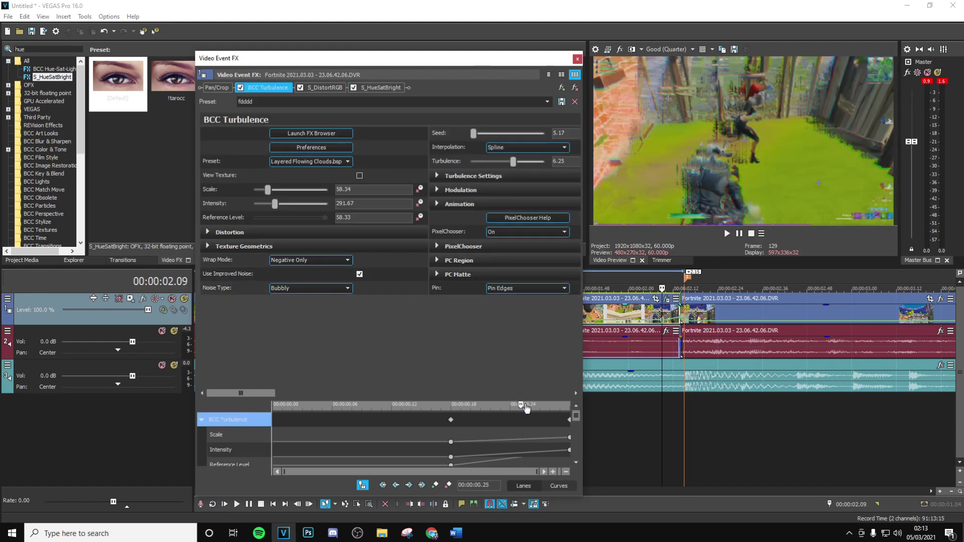
left_click_drag(522, 405, 569, 405)
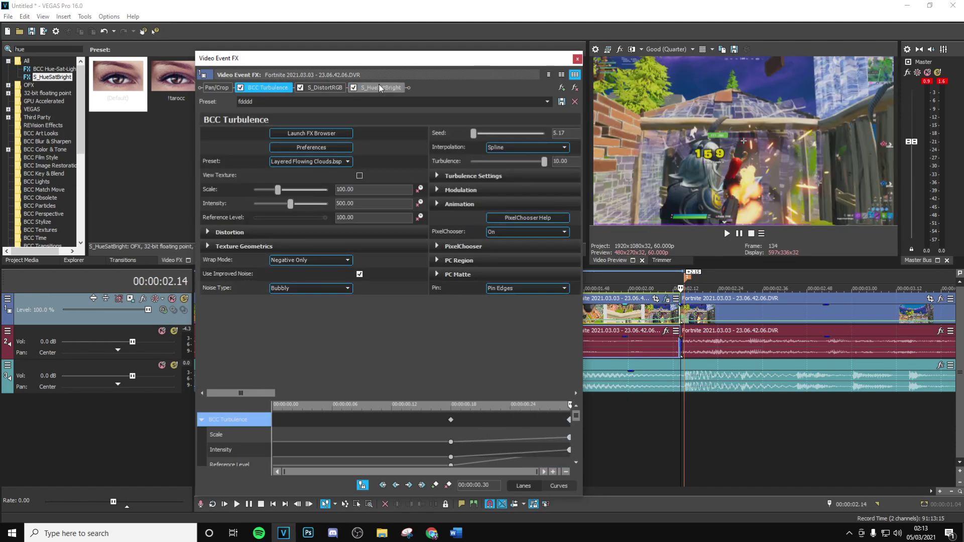
left_click(379, 85)
left_click(328, 161)
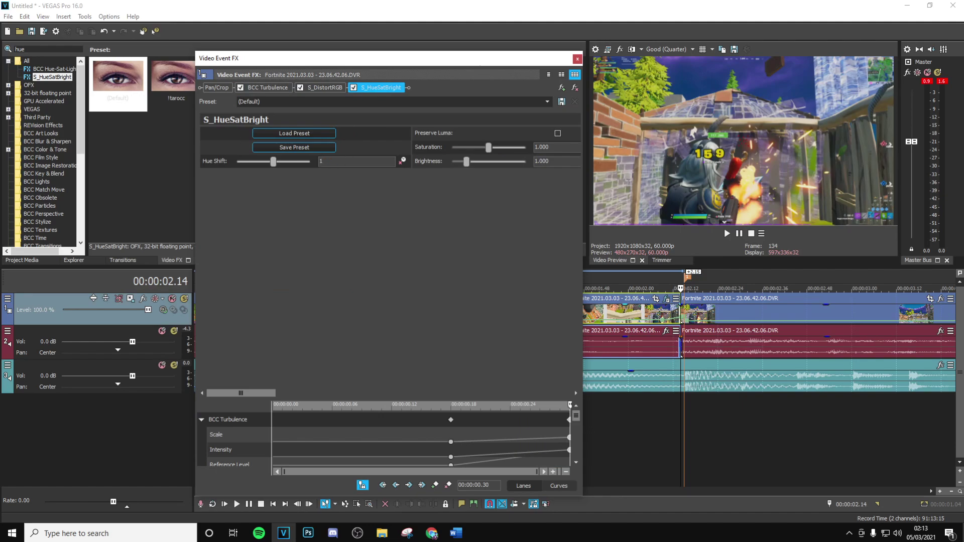
key("Return")
- Play back the pink-tinted section from before the middle clip, then reopen its effect settings
left_click(578, 58)
left_click(621, 411)
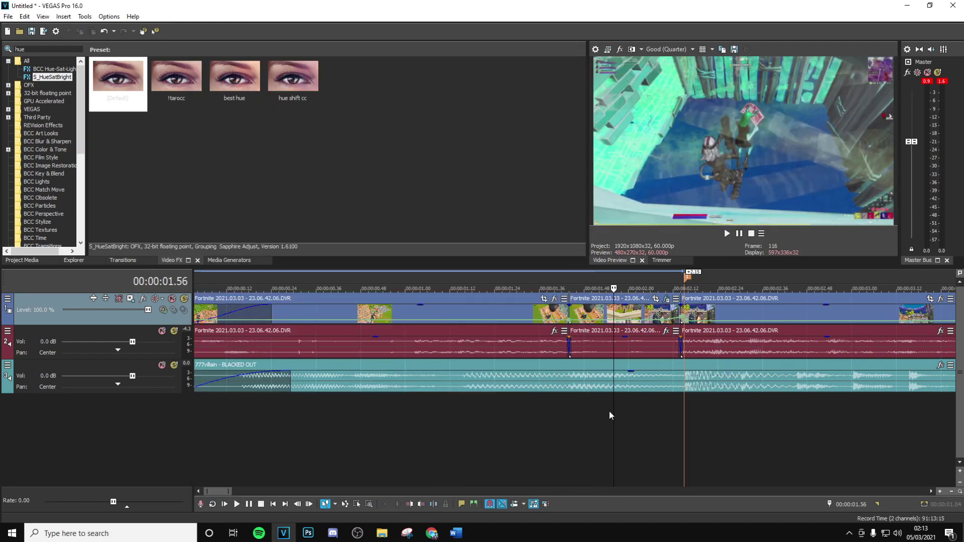
key("space")
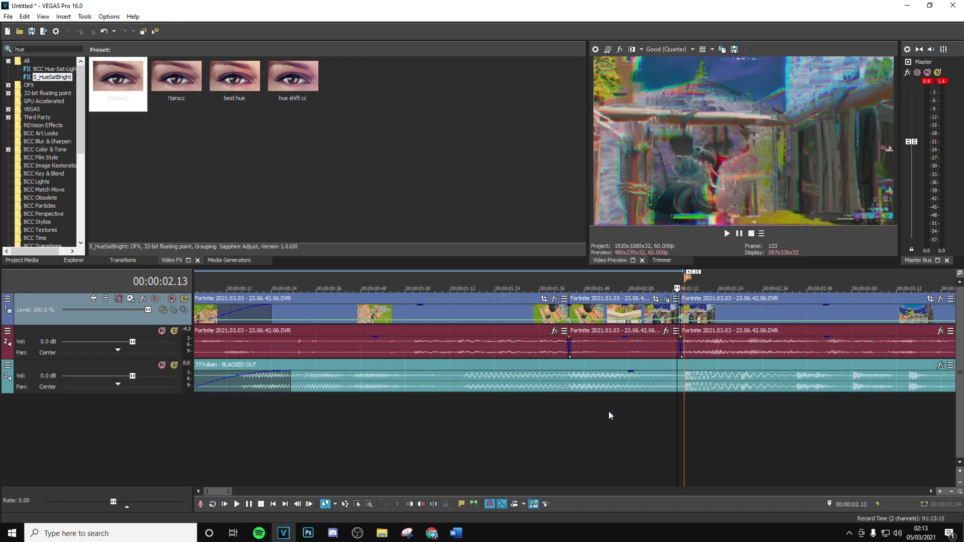
left_click(566, 404)
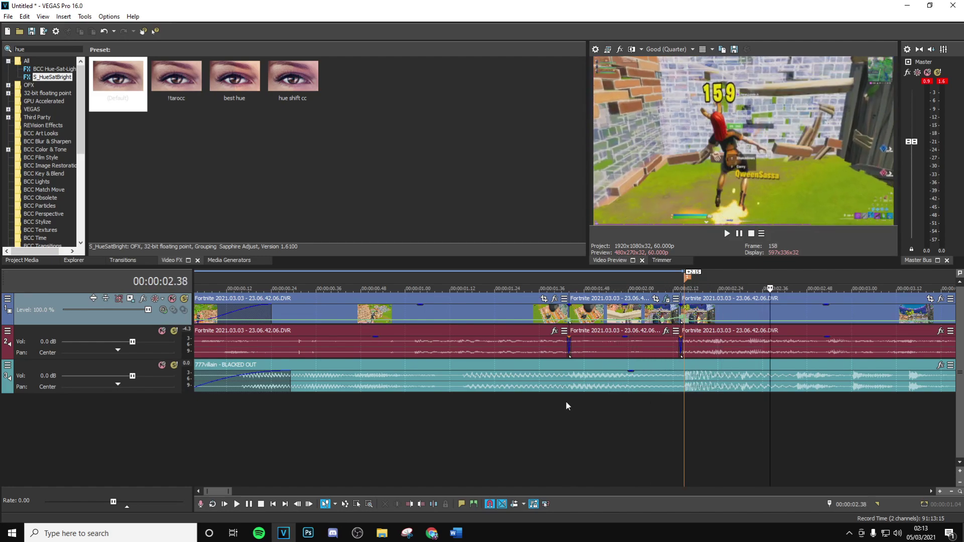
left_click(648, 400)
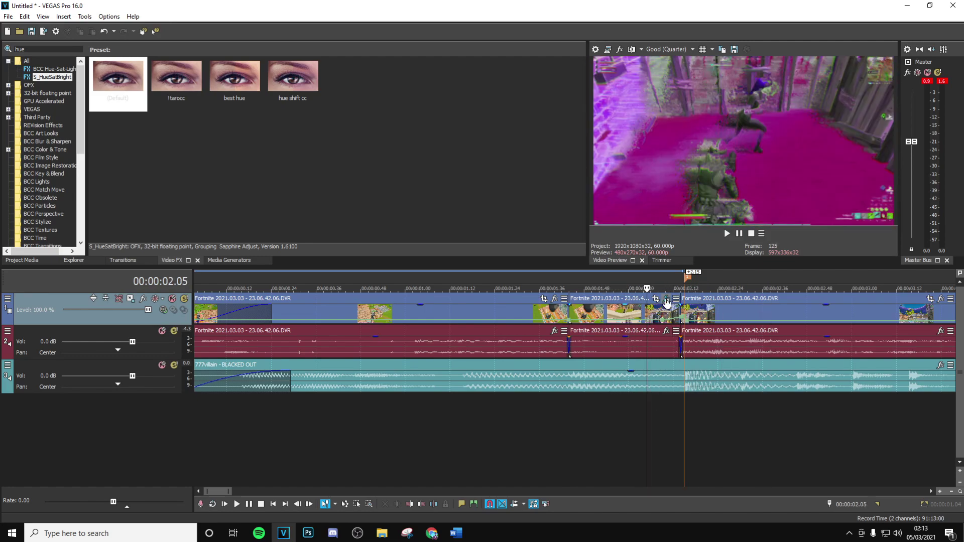
left_click(667, 300)
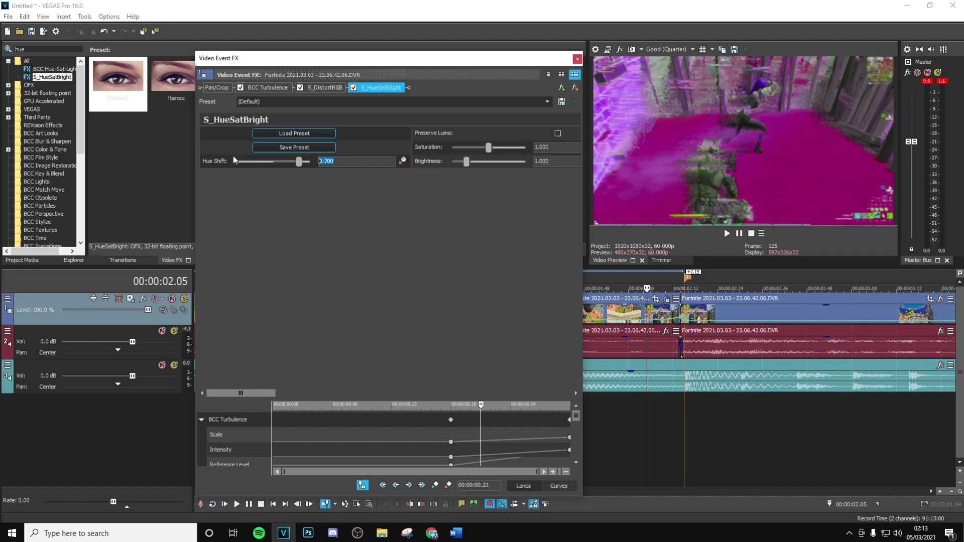
- Reset Hue Shift to 0.000 and move the effect time position to the clip's end
left_click(402, 160)
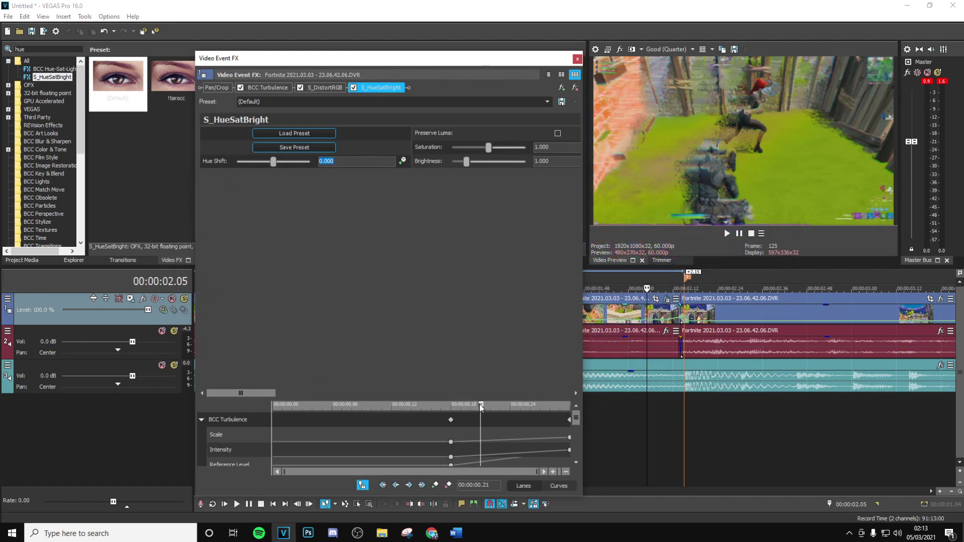
left_click_drag(479, 419, 606, 412)
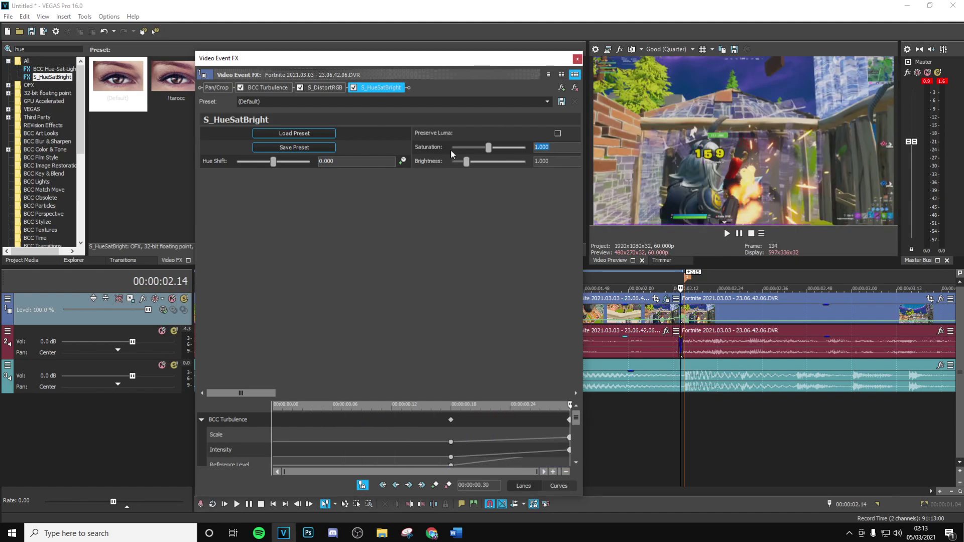
left_click_drag(263, 396, 360, 376)
- Keyframe Saturation to 0.700 and then 0.400, and set Brightness to 0.700
left_click(536, 149)
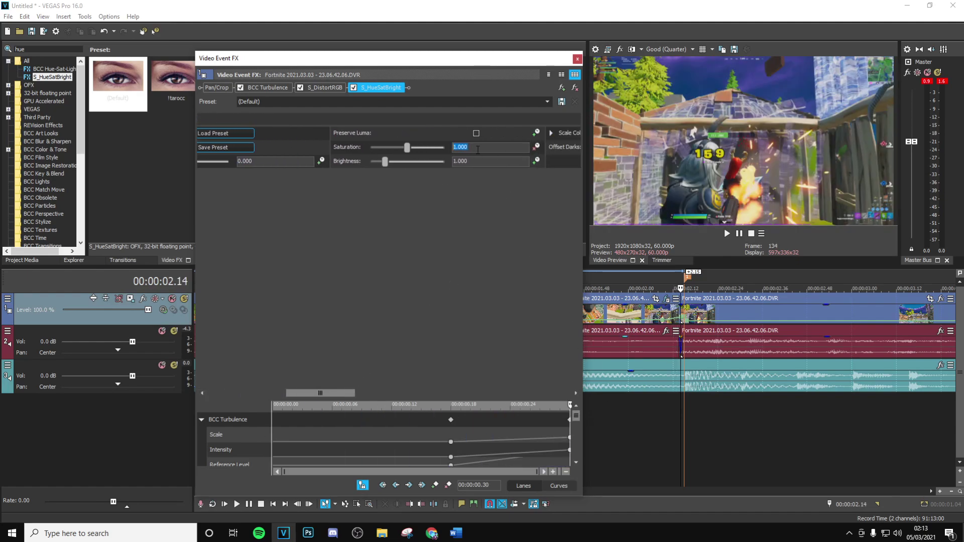
type("0.7")
key("Return")
type("0.4")
key("Return")
left_click(466, 162)
type("0.7")
key("Return")
- Preview the colour-adjusted section starting just before the kill
left_click(577, 59)
left_click(585, 385)
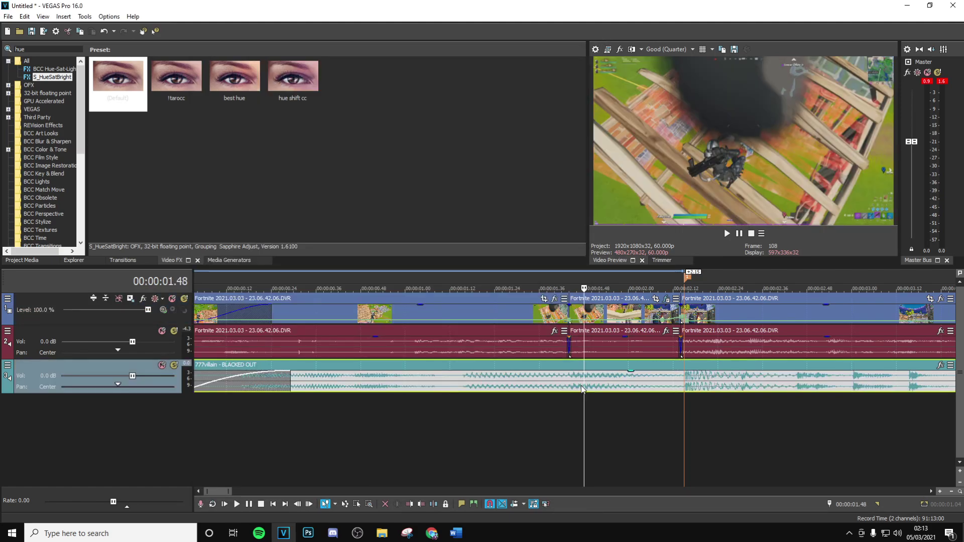
key("space")
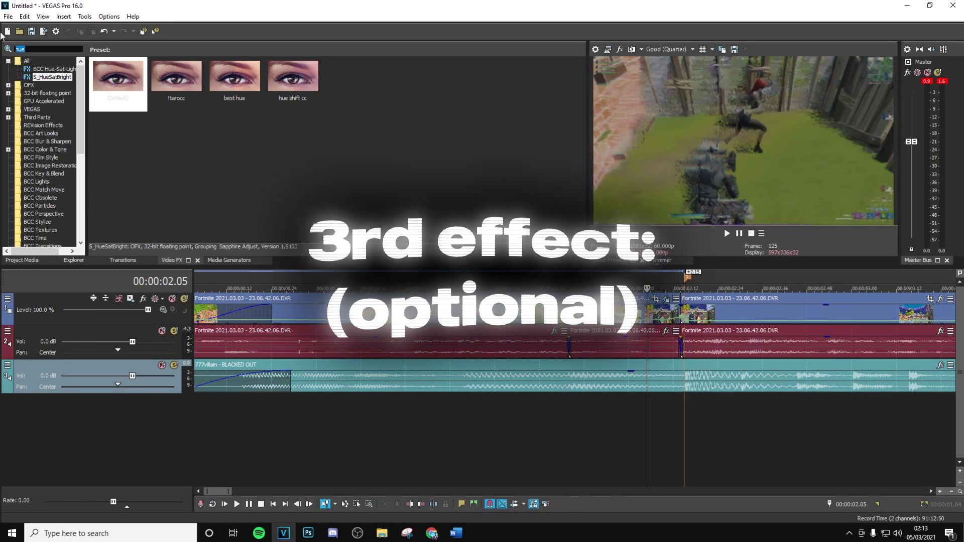
- Search 'flic' and apply the S_Flicker 'taro dim flicker for song switch' preset to the pre-kill clip
type("flicker")
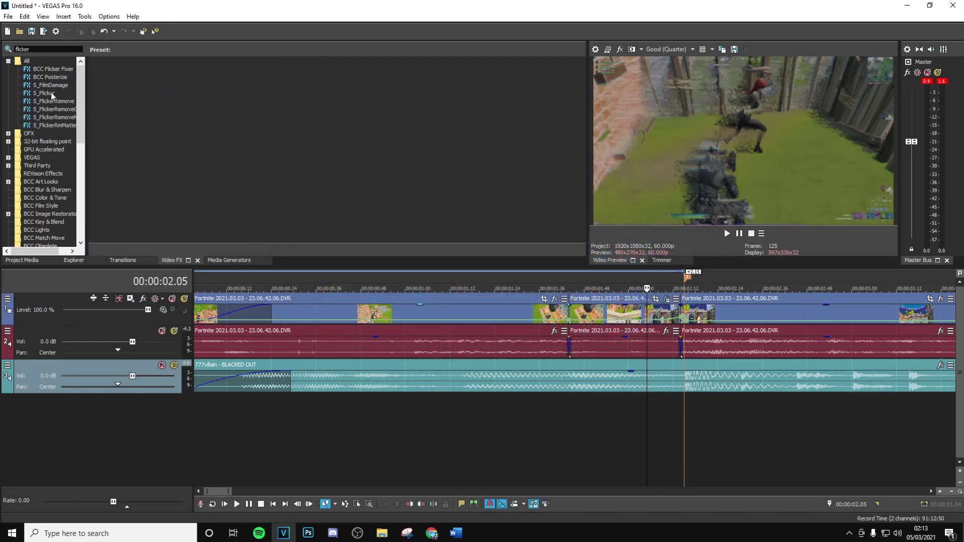
left_click(46, 93)
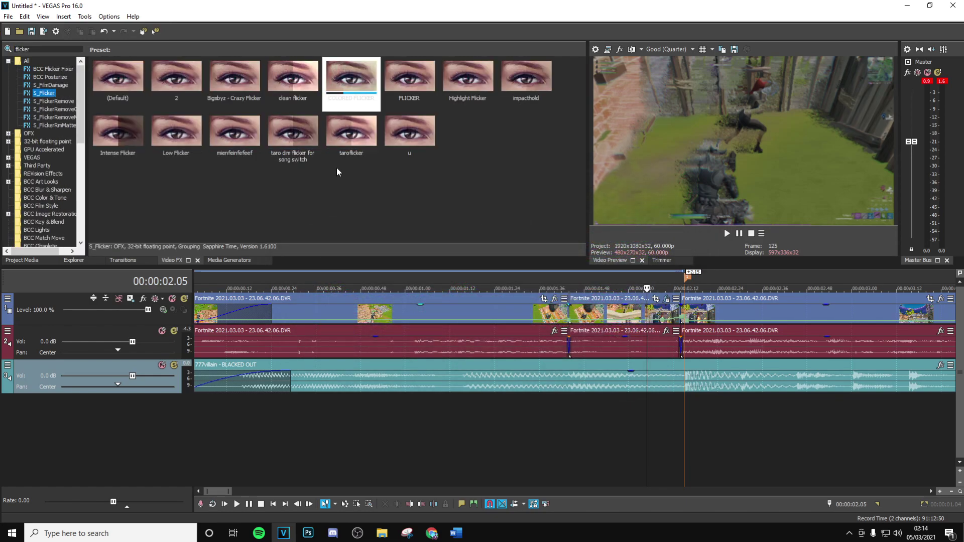
left_click(350, 129)
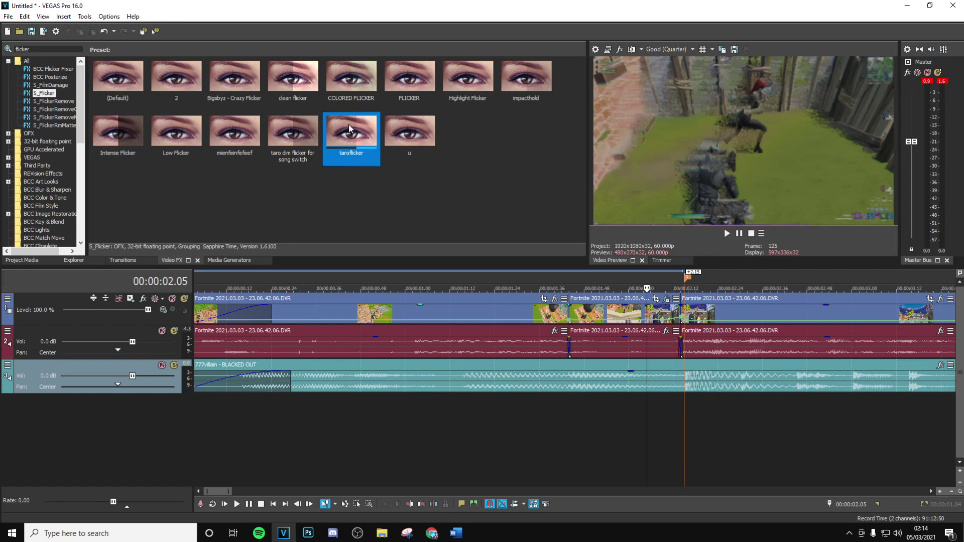
left_click_drag(294, 132, 646, 312)
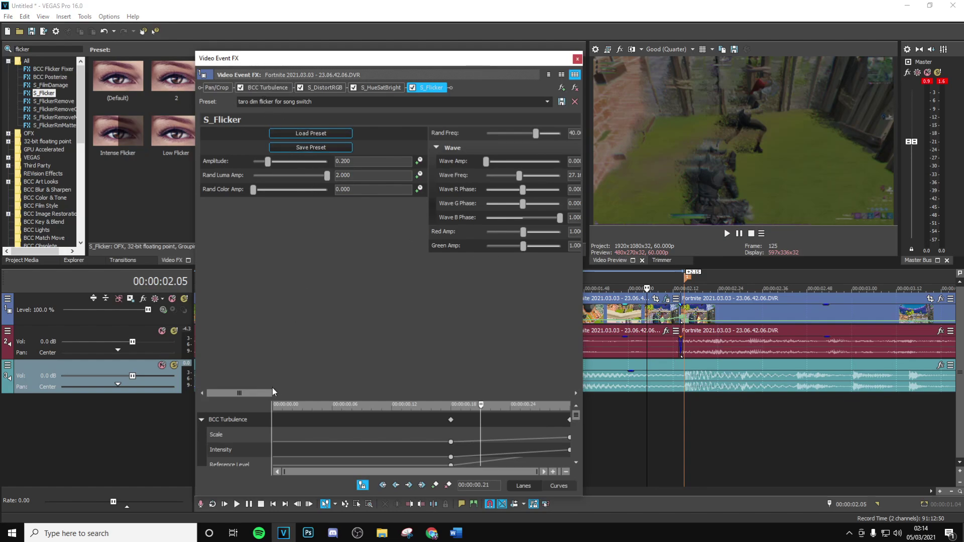
left_click_drag(261, 392, 492, 385)
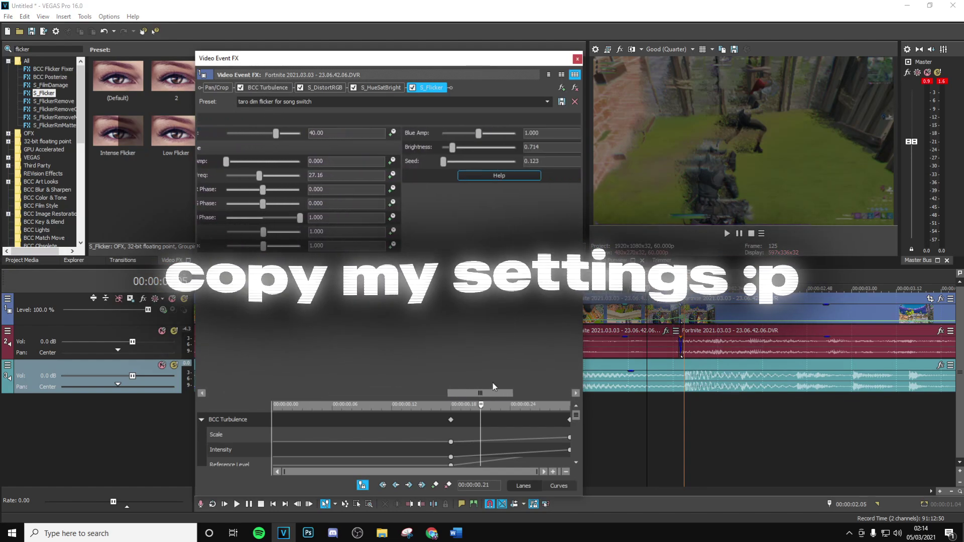
left_click(578, 59)
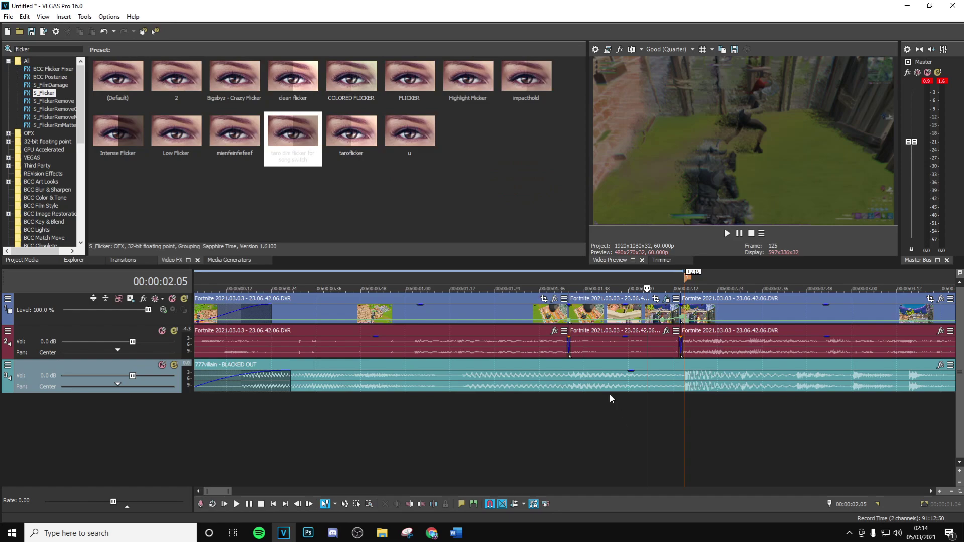
- Split the music at the pre-kill clip's start and at the kill, selecting the middle piece
left_click(578, 384)
key("Left")
key("Left")
key("Left")
key("Left")
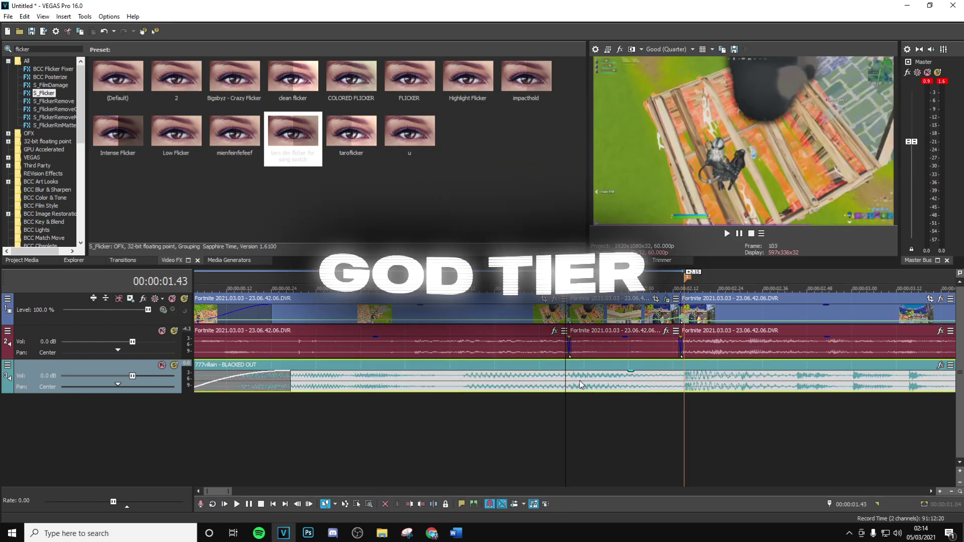
left_click(568, 381)
right_click(597, 382)
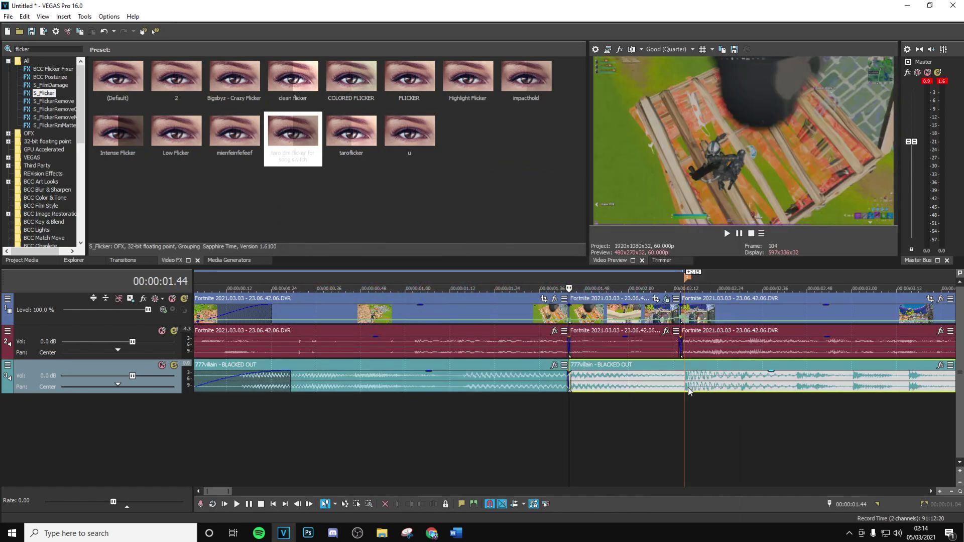
right_click(703, 377)
left_click(622, 387)
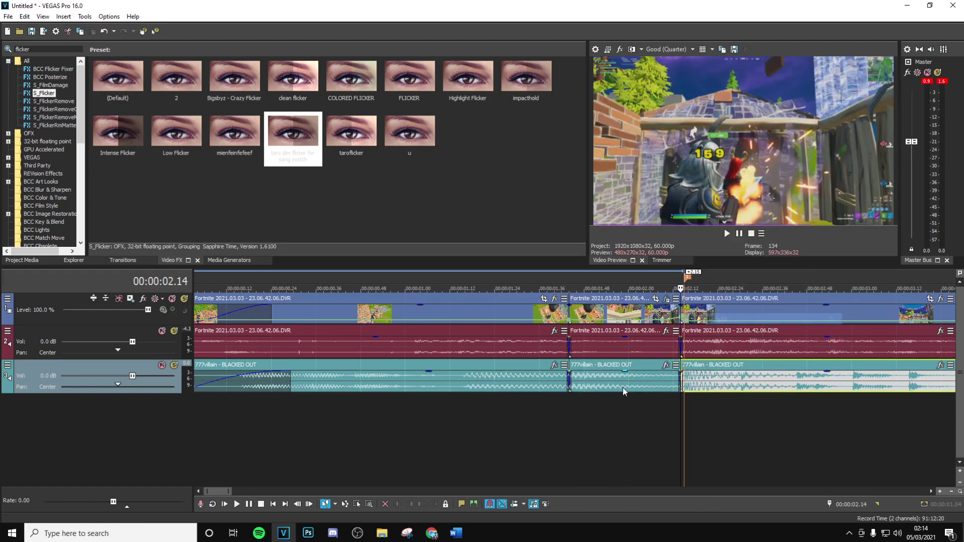
left_click(623, 386)
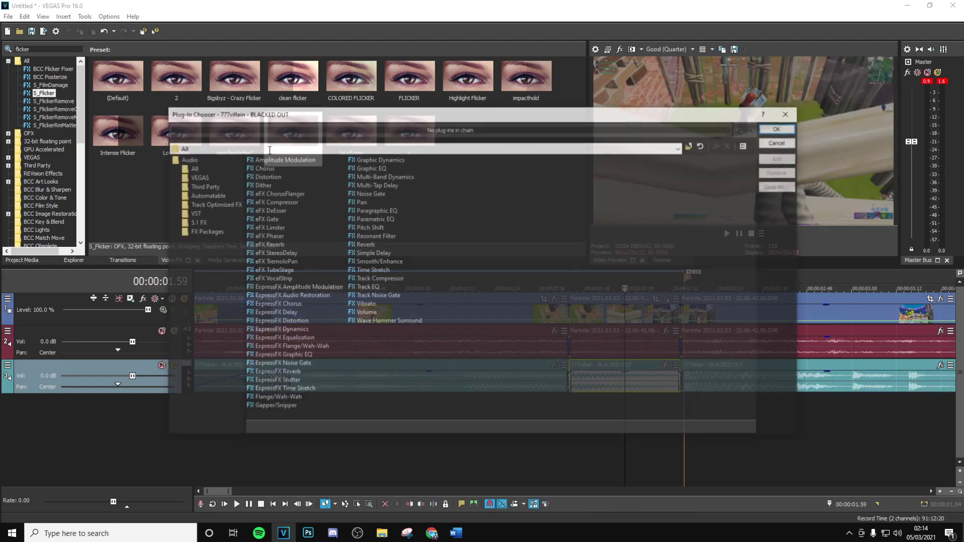
- Add Amplitude Modulation with the [Sys] Wacky preset to the middle music piece
left_click(779, 127)
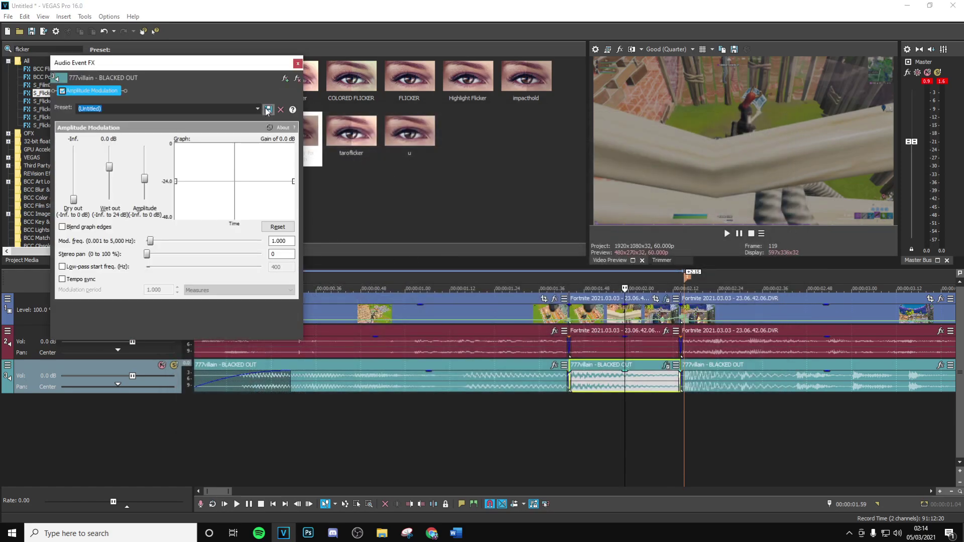
left_click(259, 109)
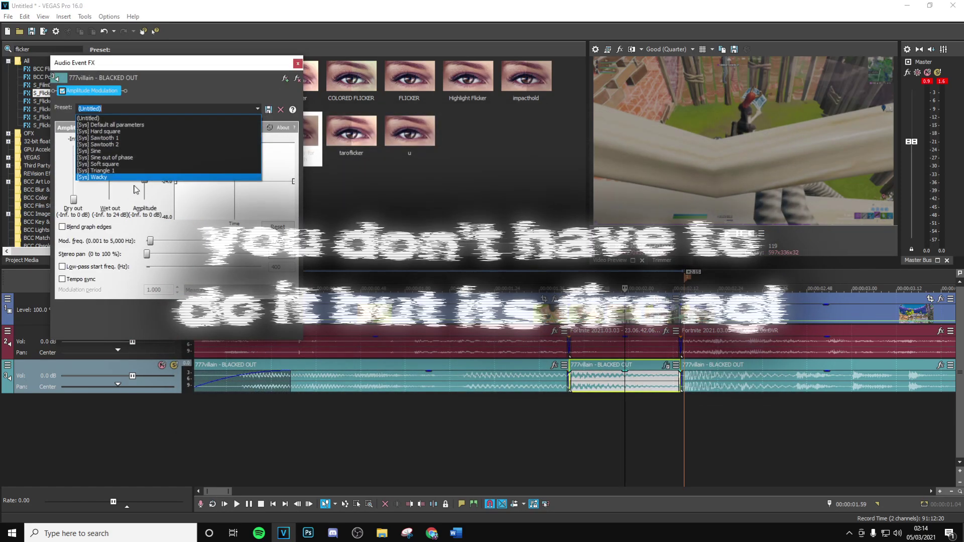
left_click(128, 176)
left_click(298, 63)
- Play the wacky-audio section, then return to the kill and zoom the timeline out
left_click(568, 441)
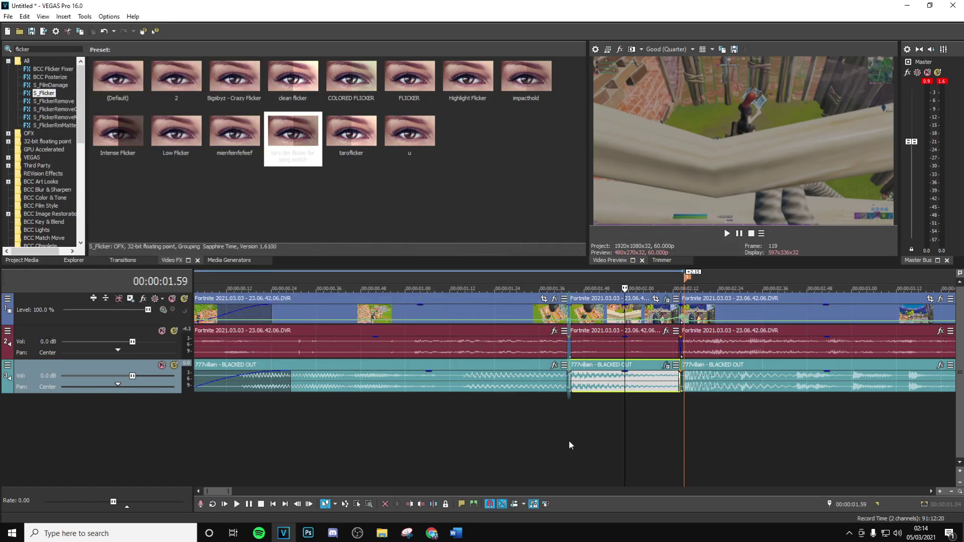
key("space")
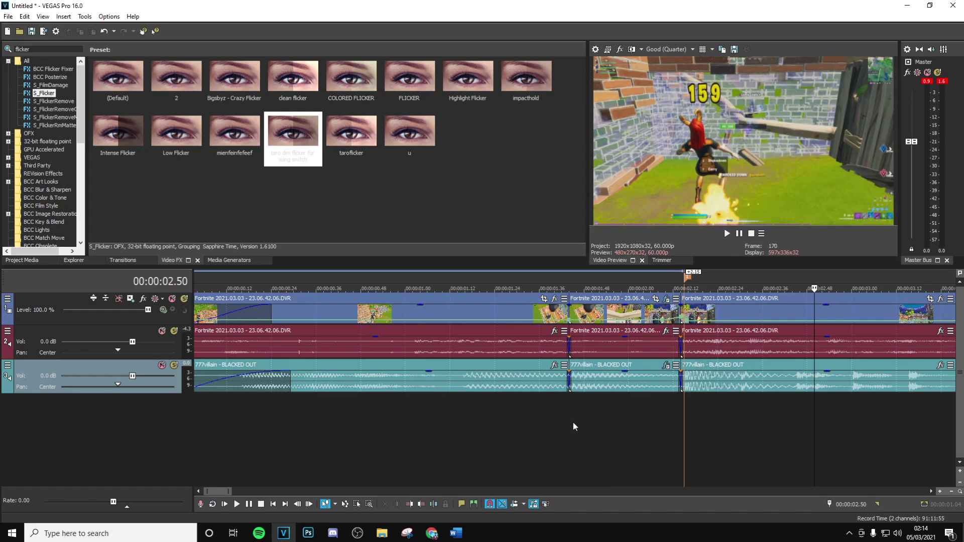
left_click(606, 415)
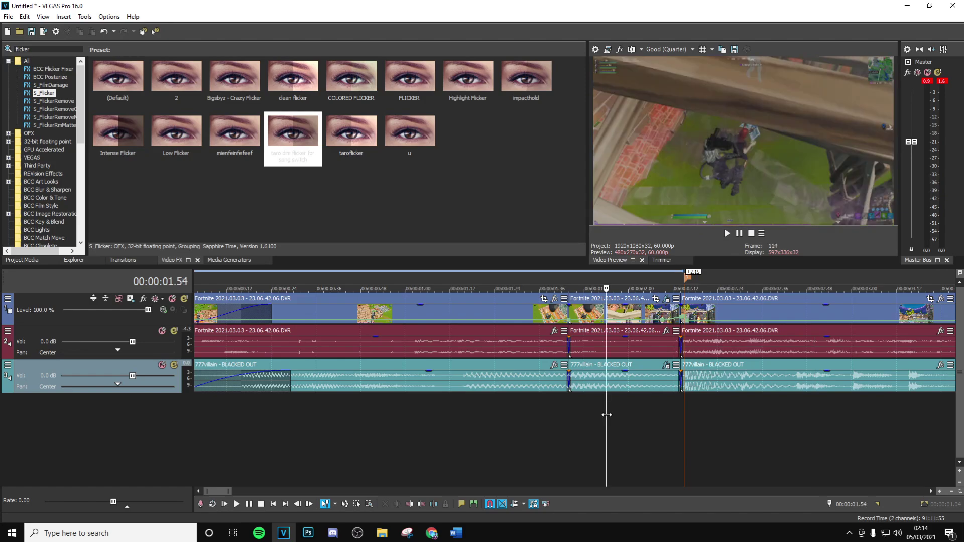
key("space")
scroll(465, 326, "down", 2)
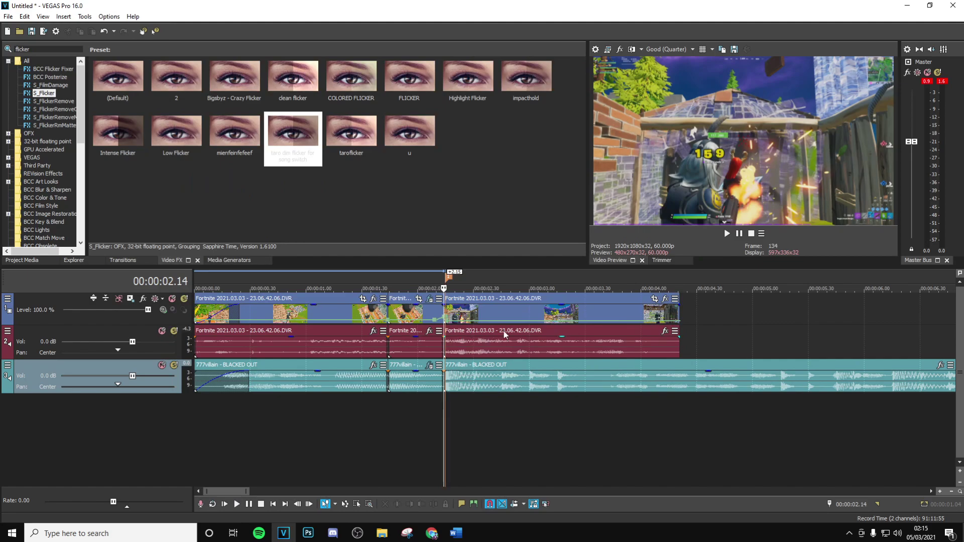
- Add the !taropinkimpact preset from Taro's Presets to the clip following the kill
left_click(665, 299)
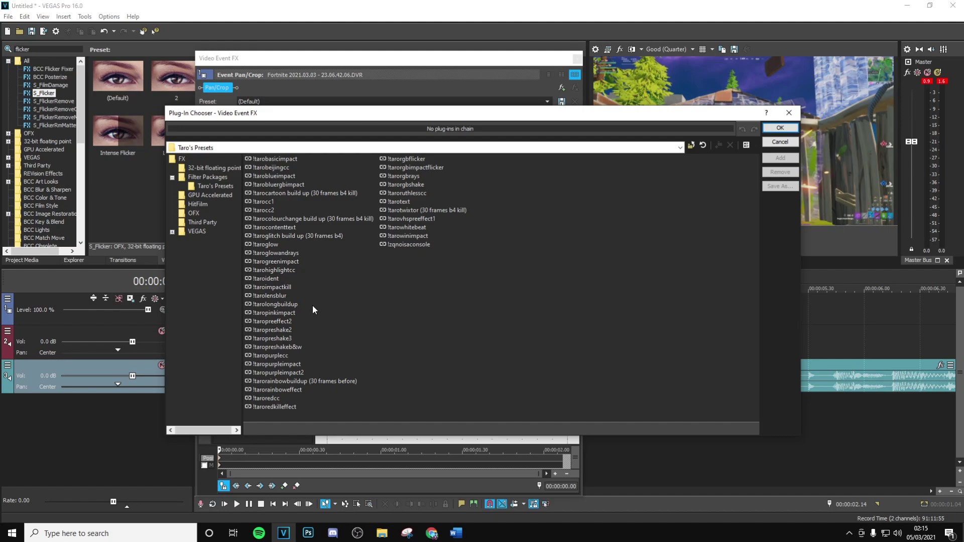
left_click(274, 312)
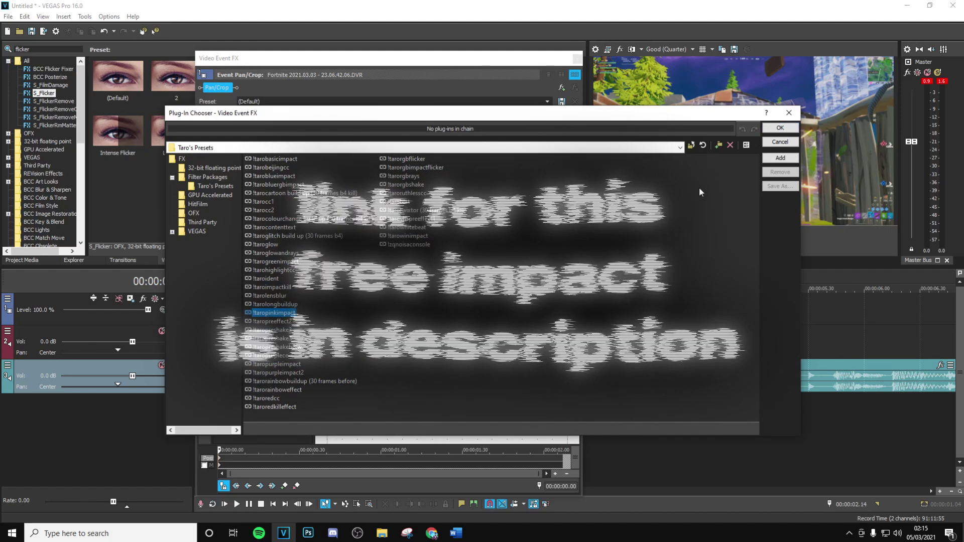
left_click(777, 130)
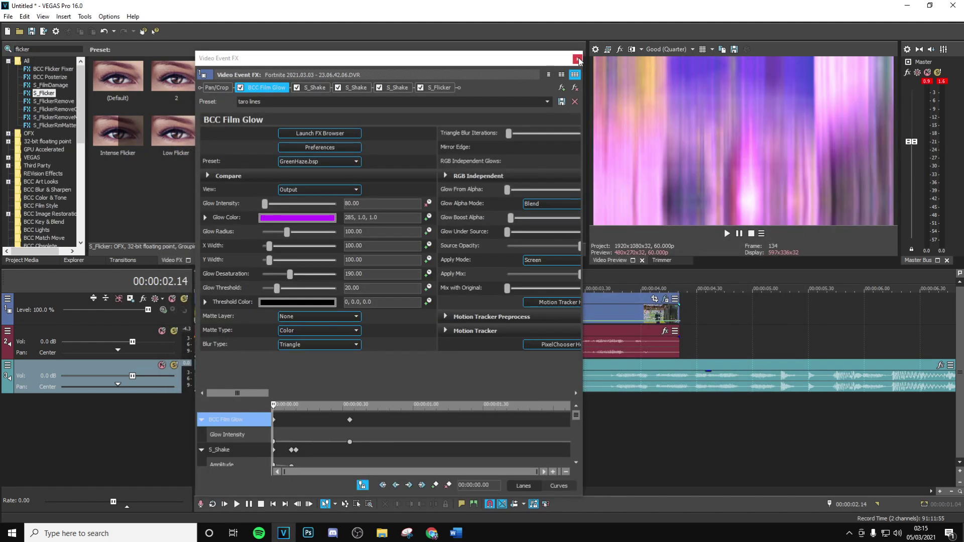
left_click(577, 58)
left_click(430, 400)
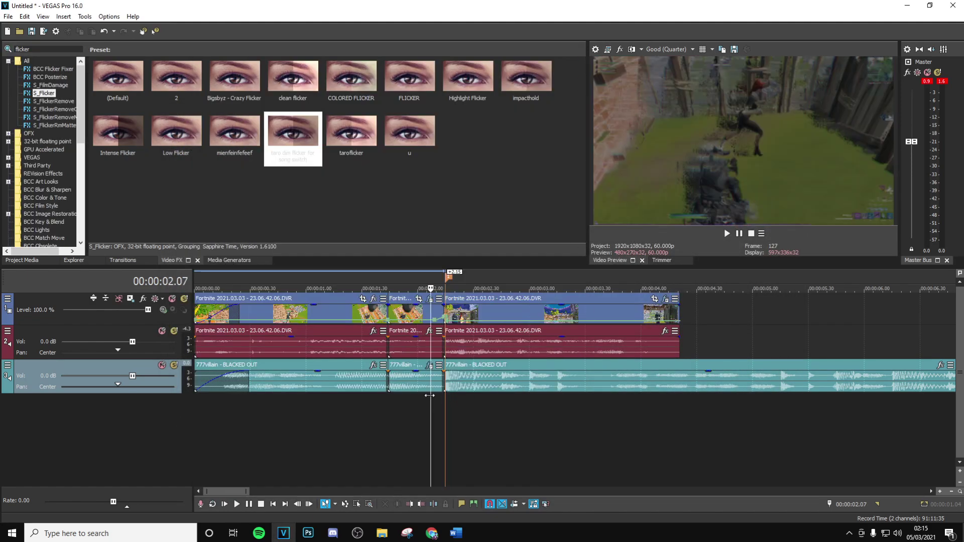
key("Right")
key("Right")
key("Right")
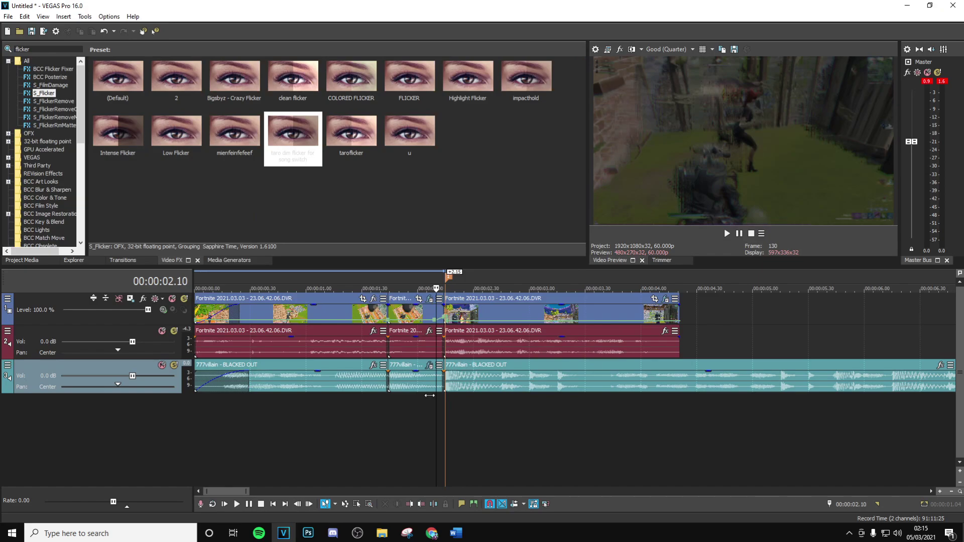
key("space")
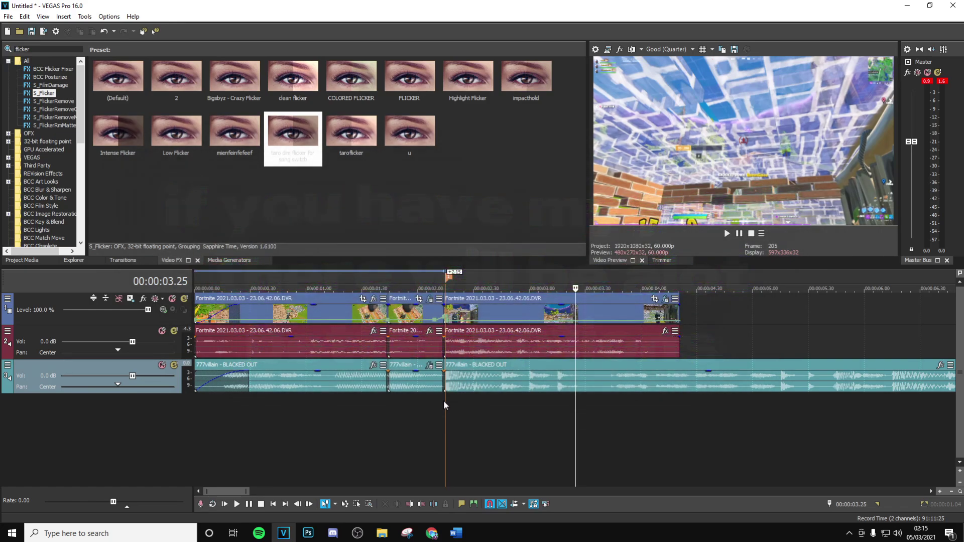
left_click(443, 400)
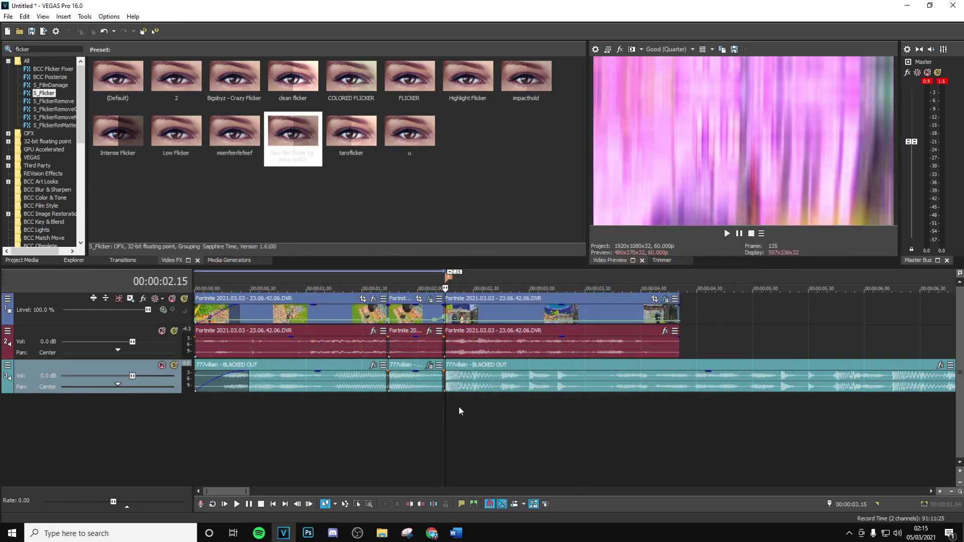
left_click(458, 406)
left_click(471, 399)
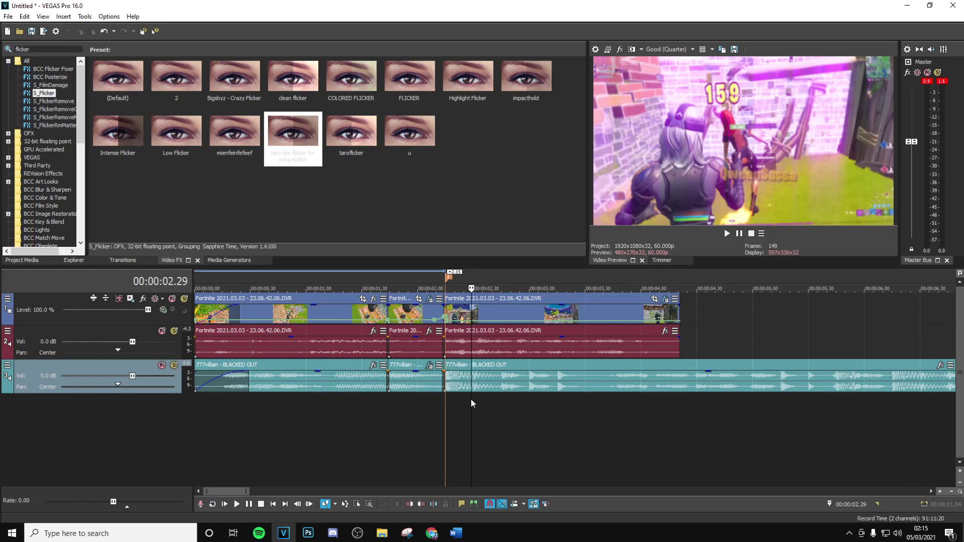
left_click(501, 405)
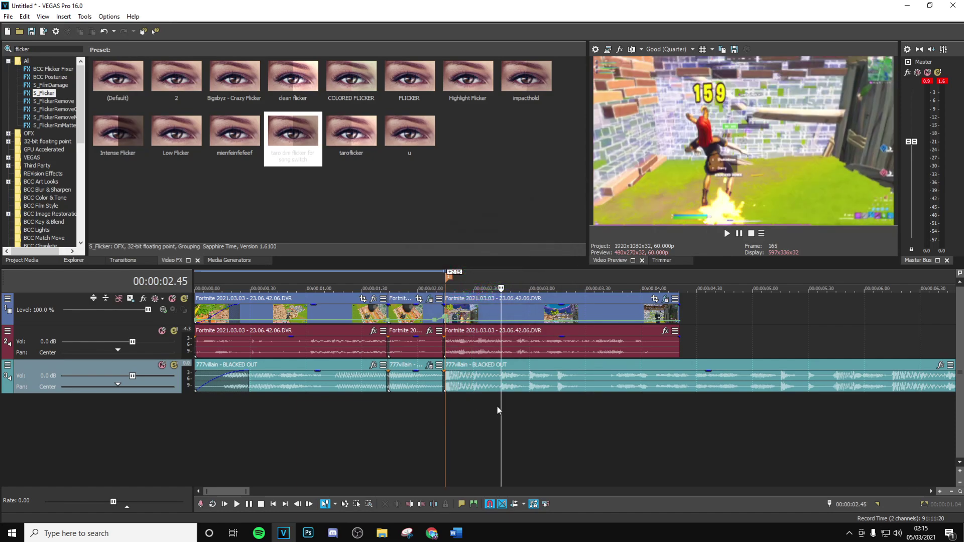
left_click(428, 412)
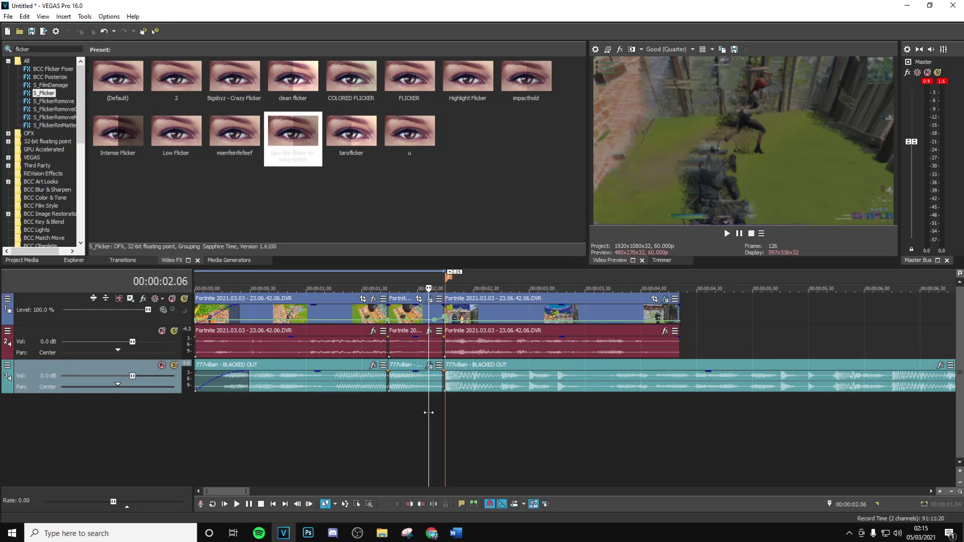